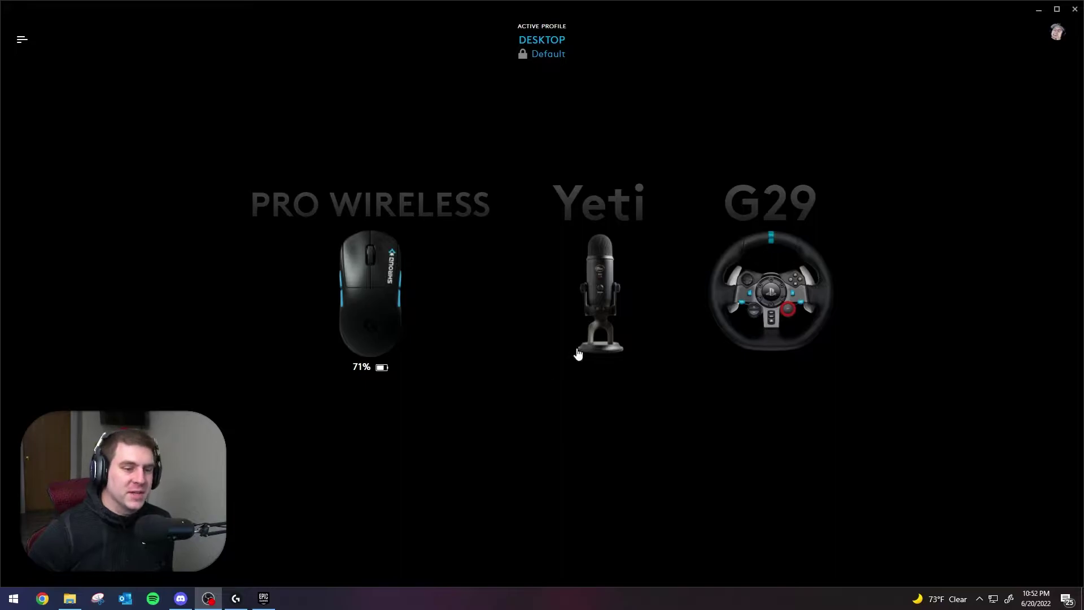
Open the Yeti microphone's Blue VO!CE settings from the G HUB home screen.
click(601, 323)
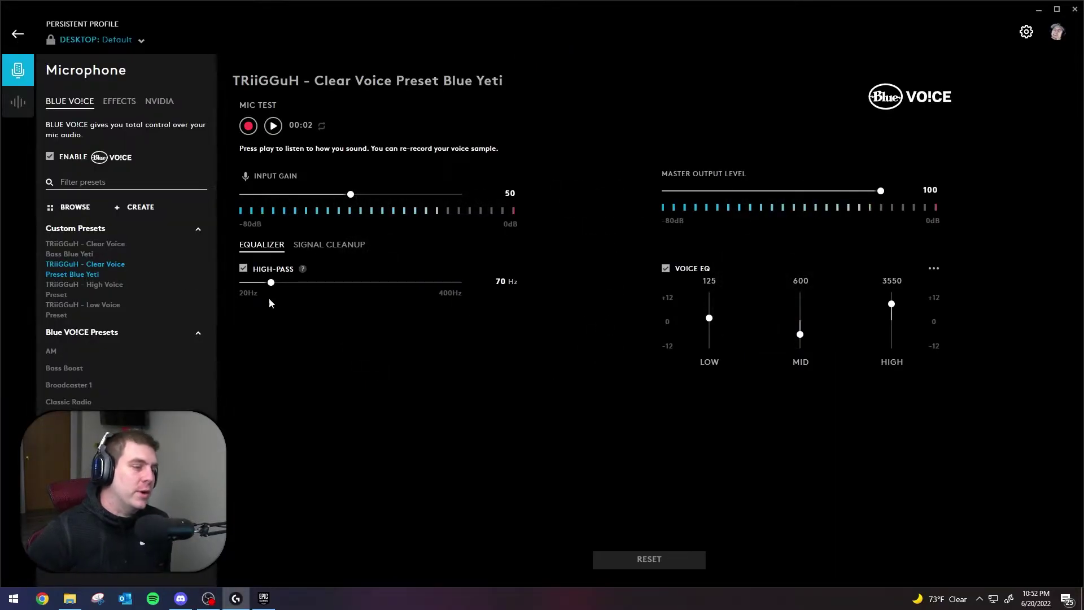
mouse_move(96, 279)
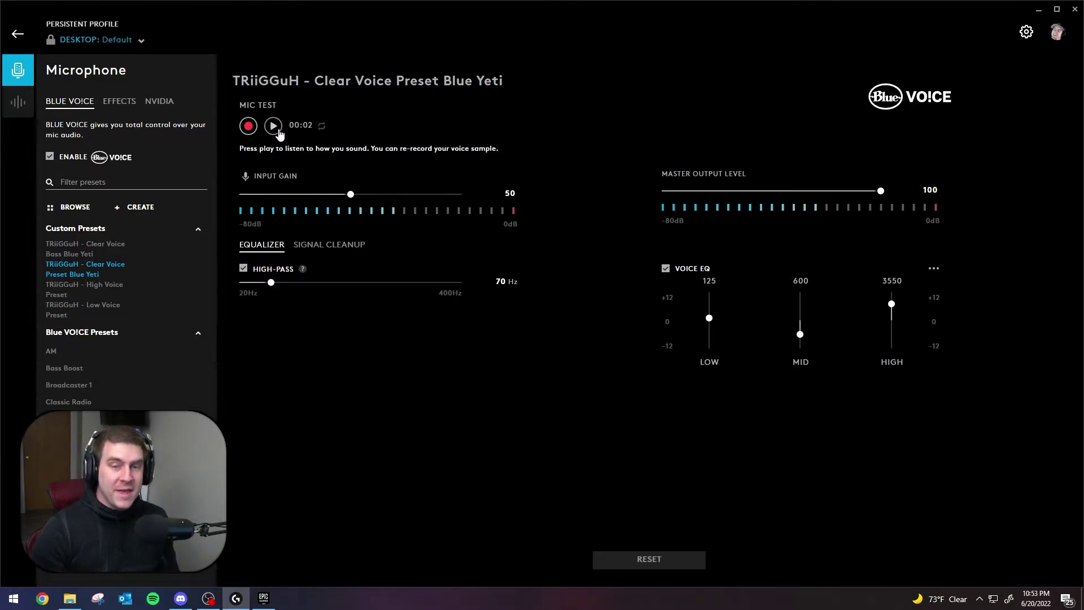
Audition the Bass, Preset, High and Low custom presets with the mic test, ending on Clear Voice Bass Blue Yeti.
click(79, 256)
click(273, 126)
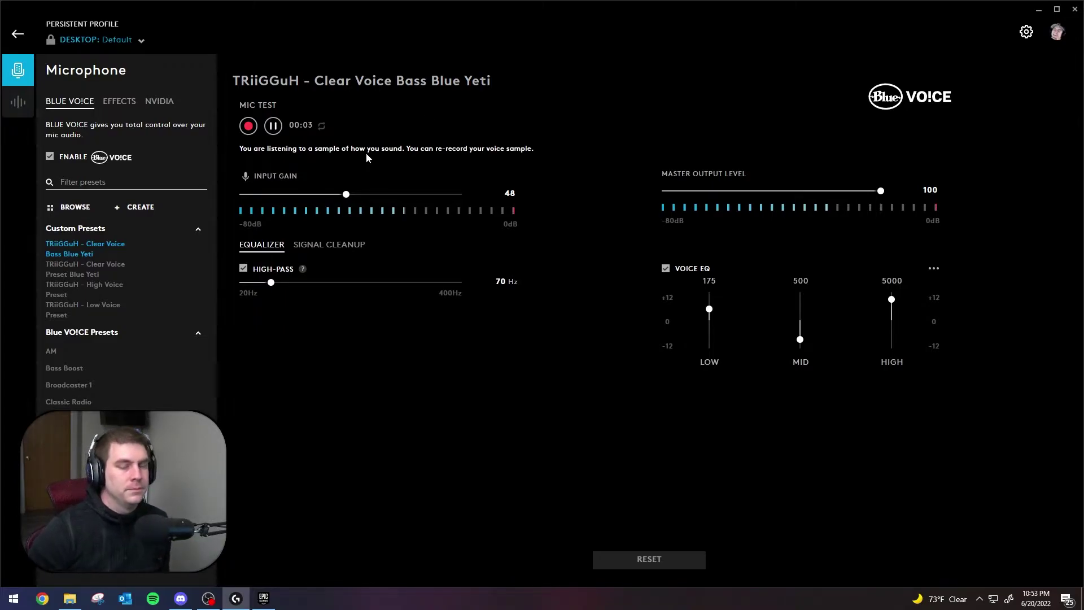
click(84, 276)
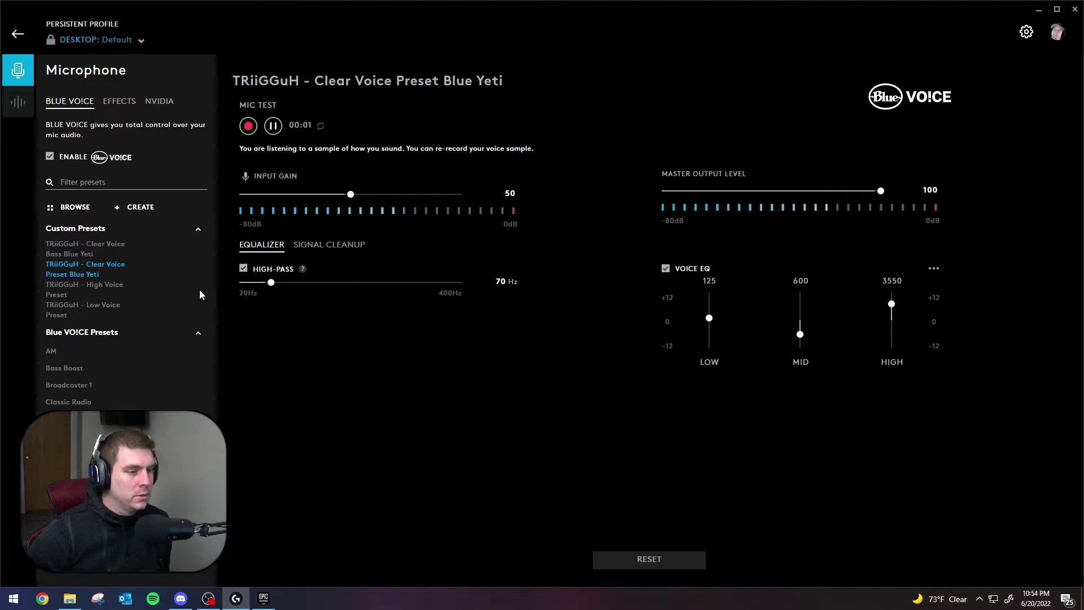
click(91, 289)
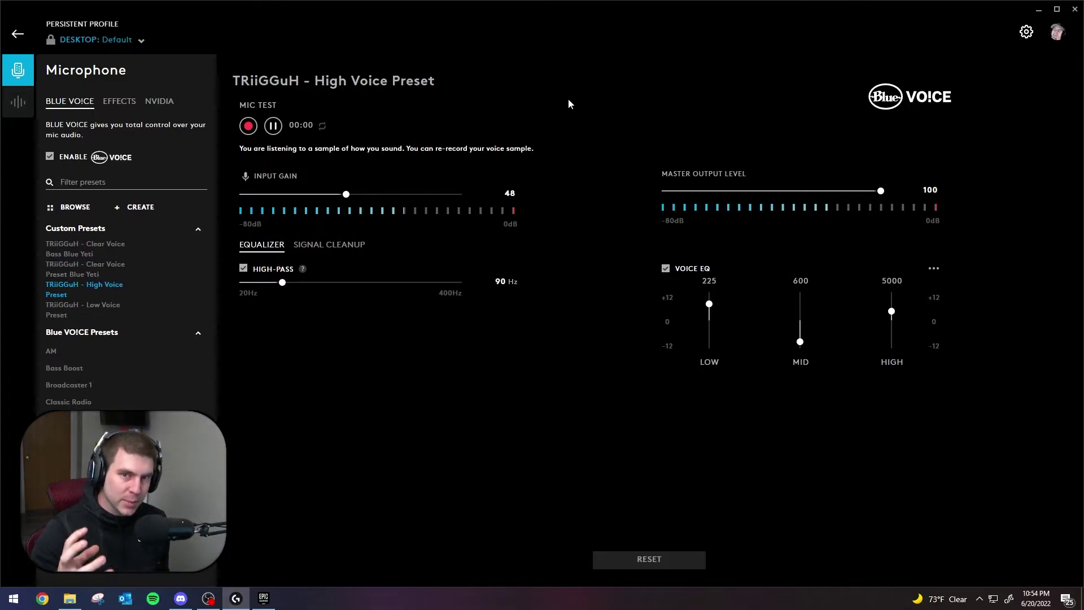
click(101, 312)
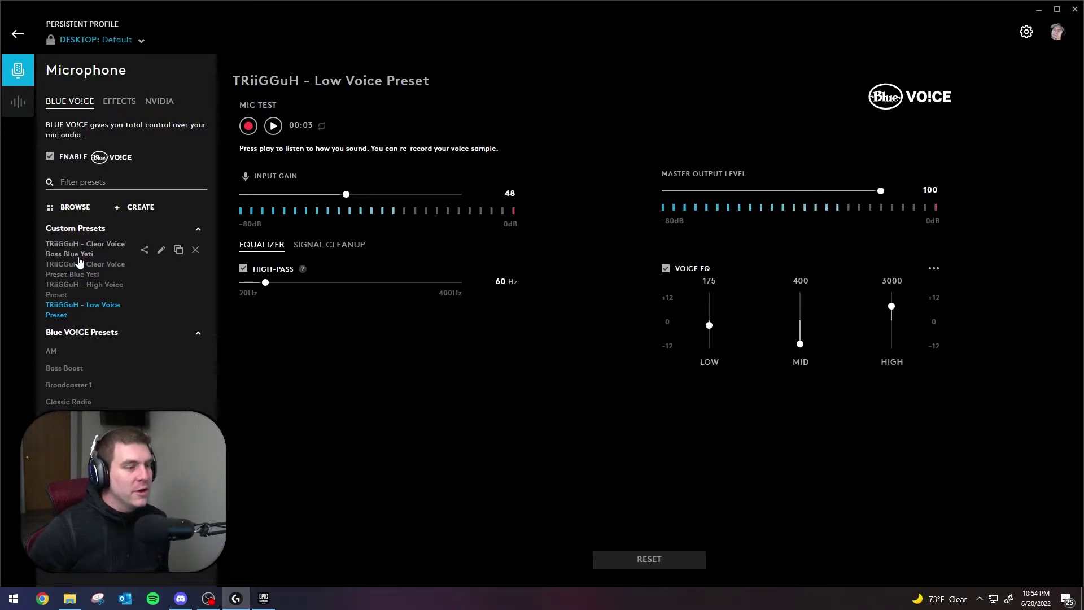
click(89, 269)
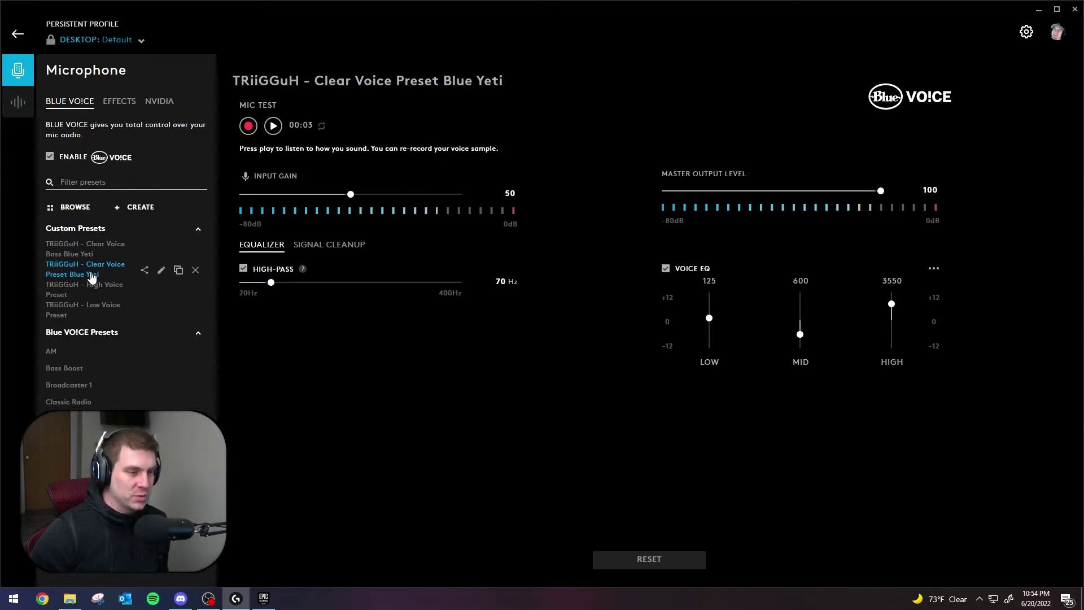
click(93, 250)
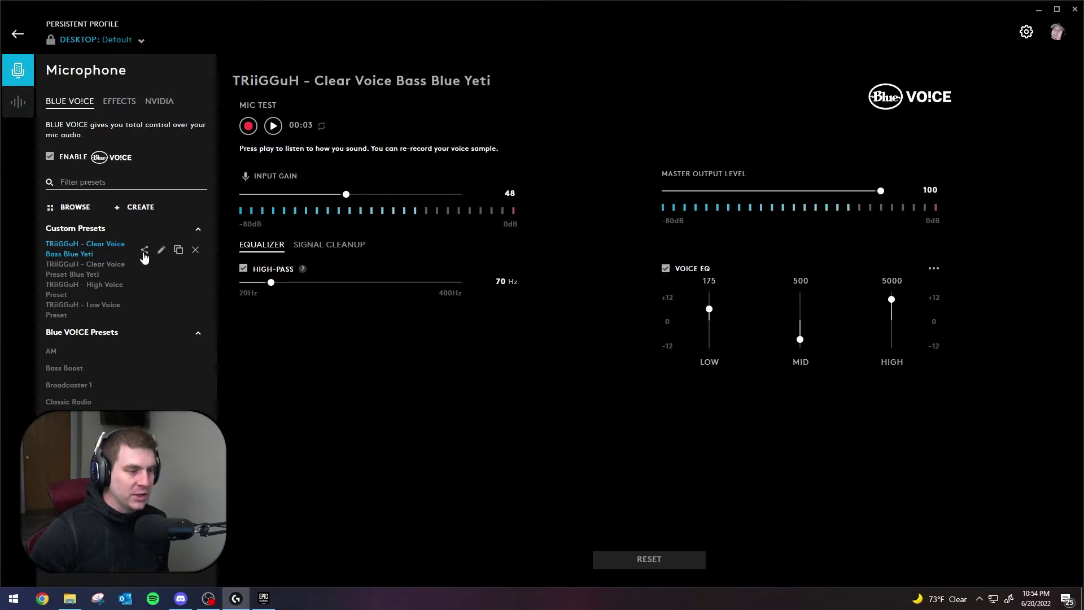
Open the bass preset's share form and title it with the creator's handle plus 'Clear Voice Bass Blue Voice'.
click(144, 251)
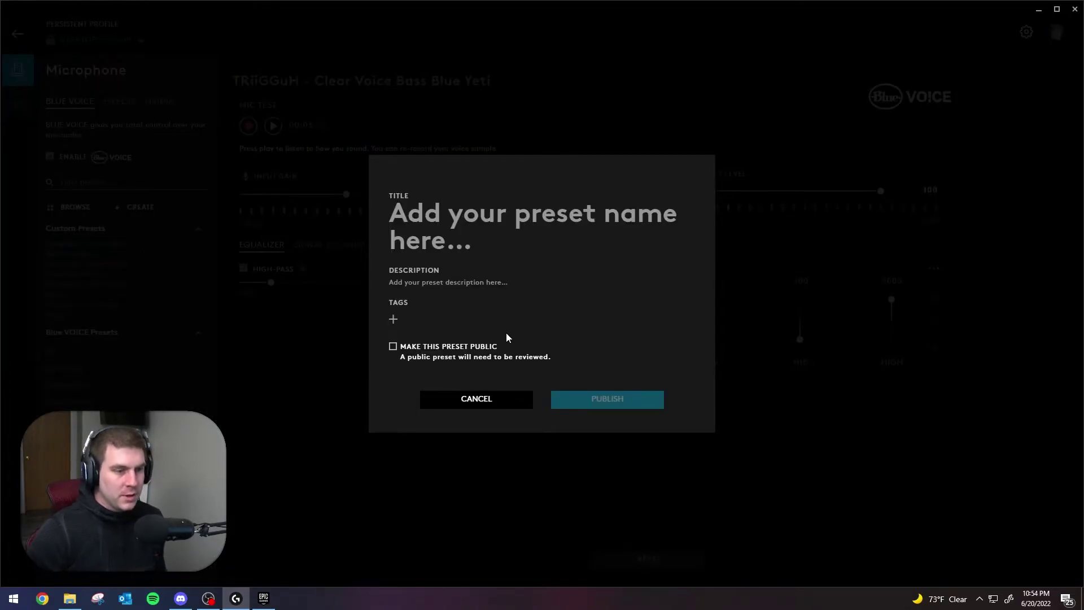
click(470, 222)
text(T)
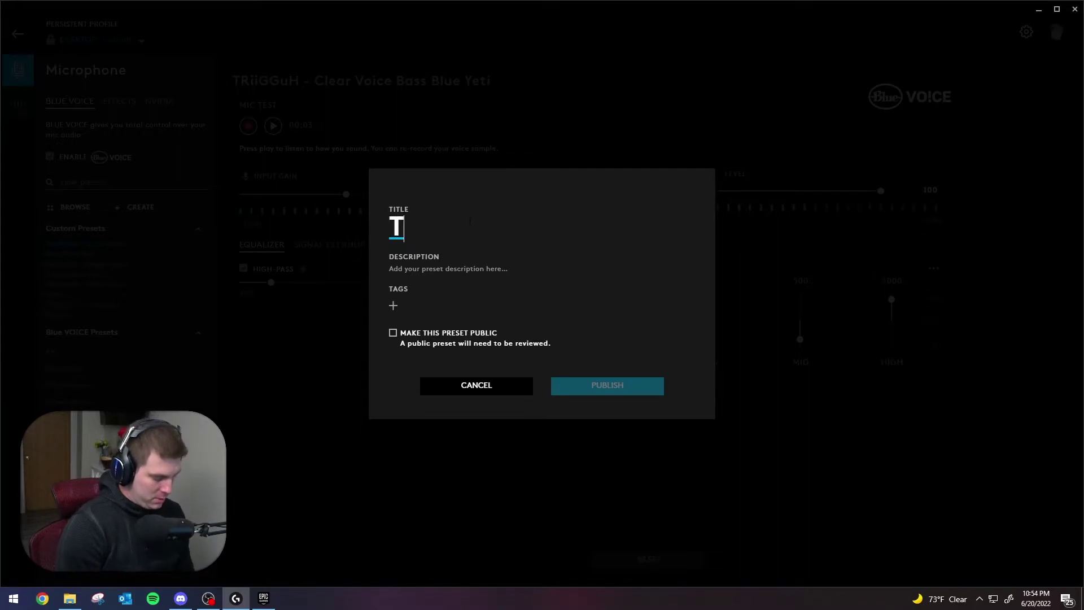
text(RiiGGu)
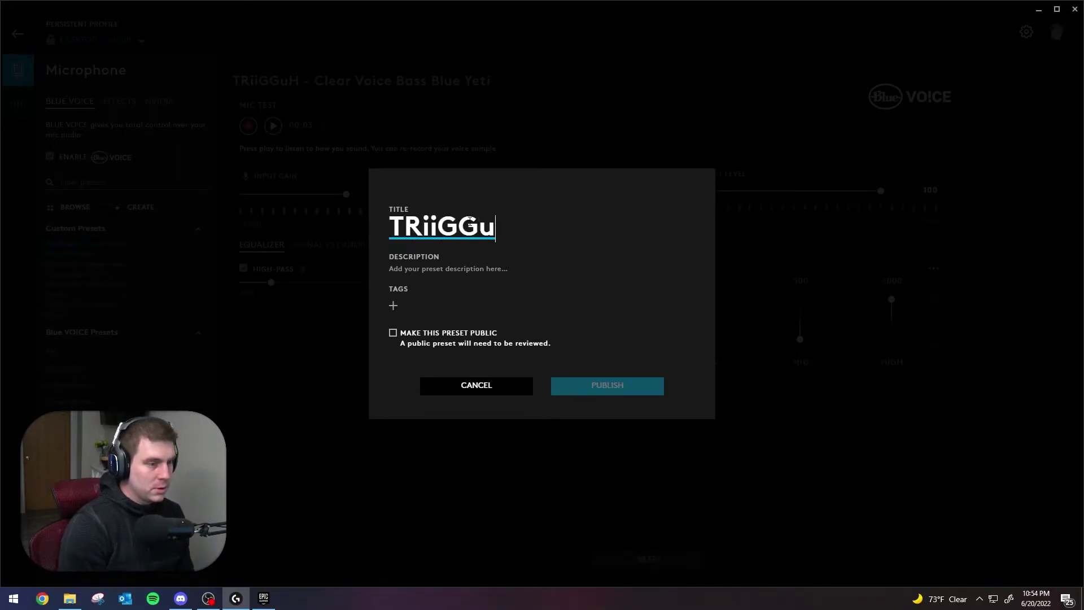
text(H - )
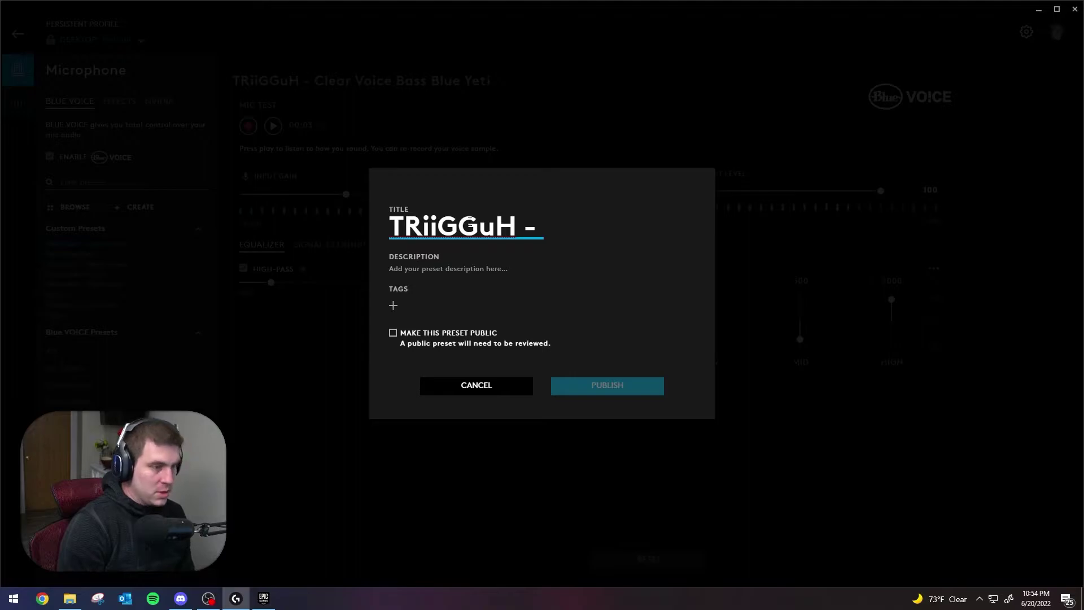
text(Clear Vo)
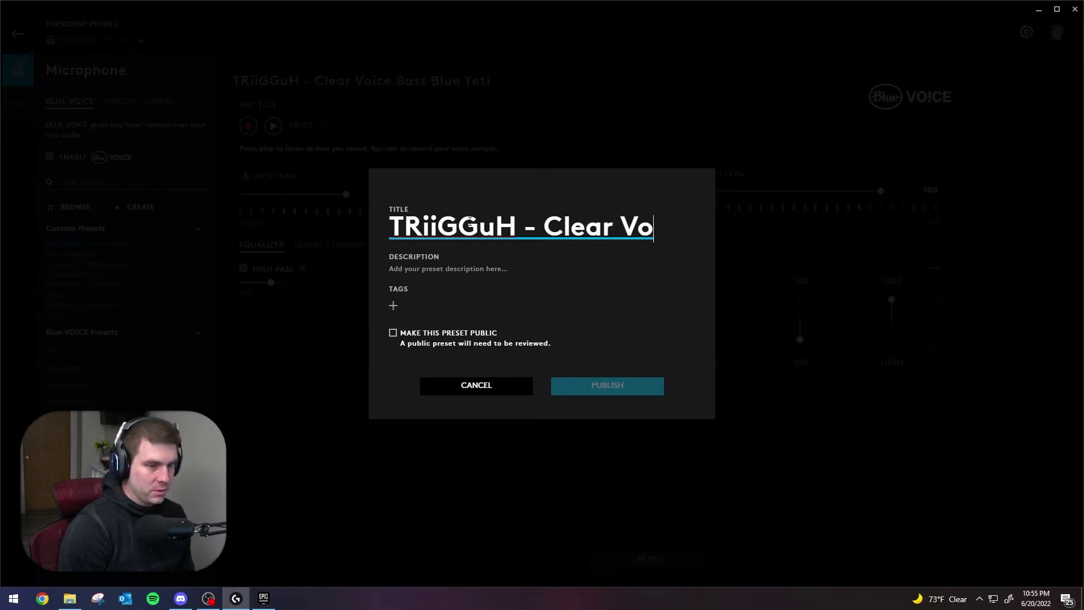
text(ice Bass )
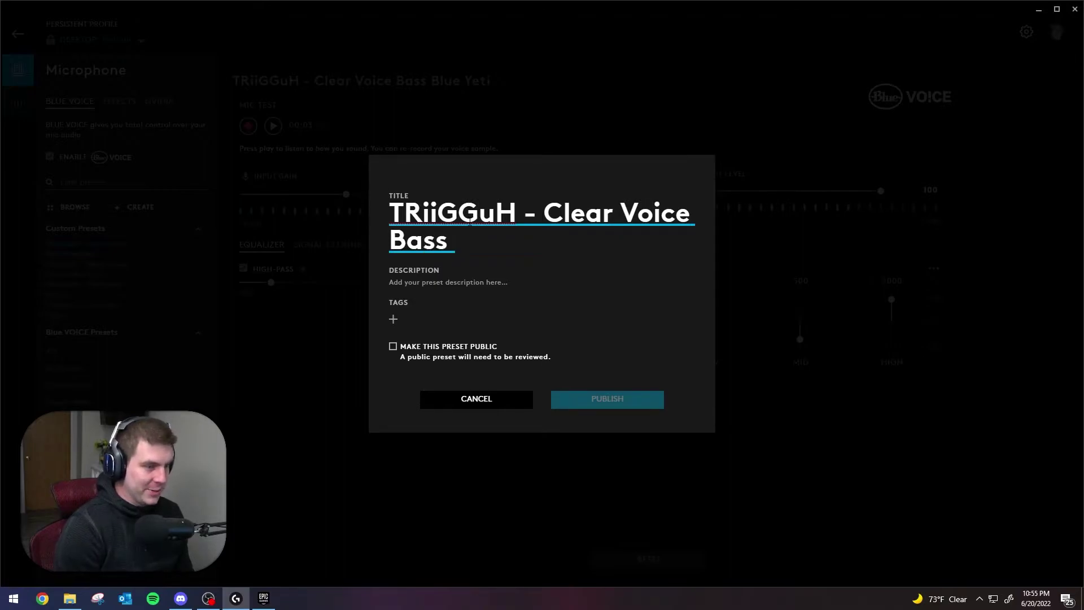
text(Blui)
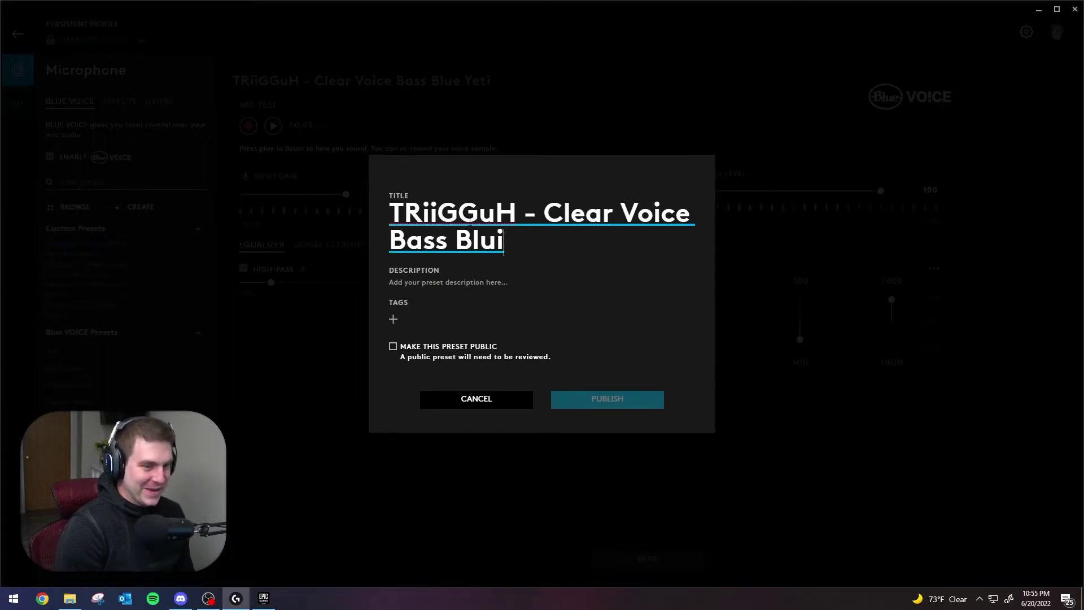
key(BackSpace)
text(e Voice)
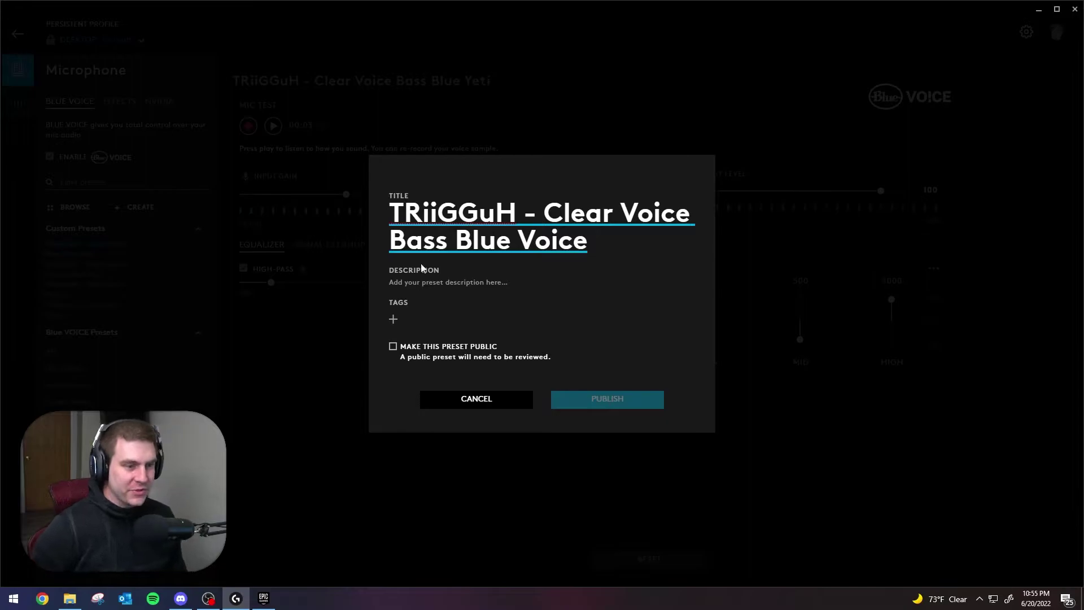
Enter the description 'Bass boosted for youtube'.
click(448, 282)
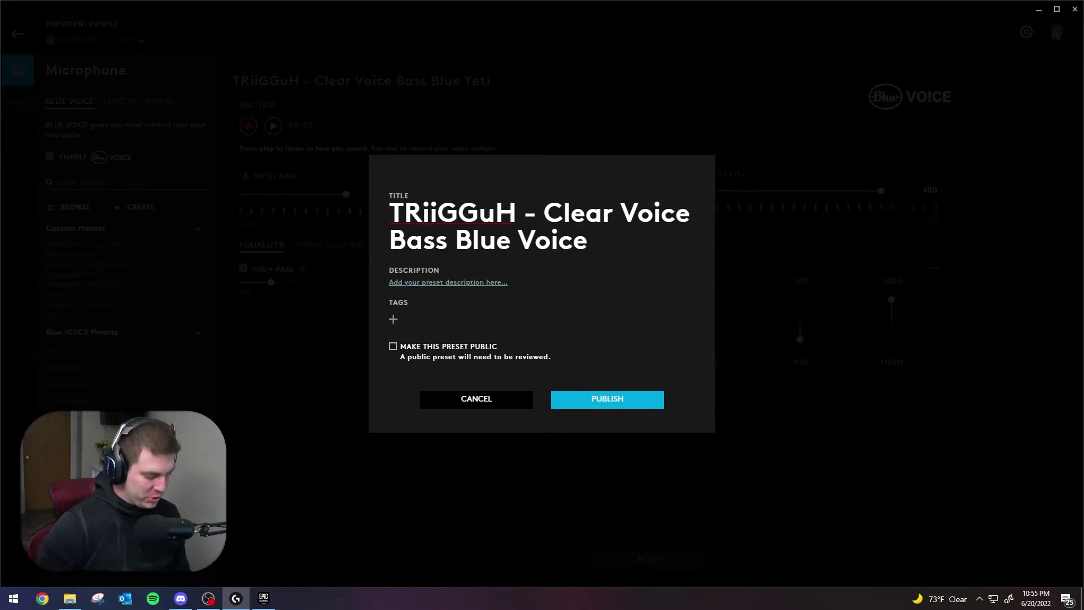
text(Bass )
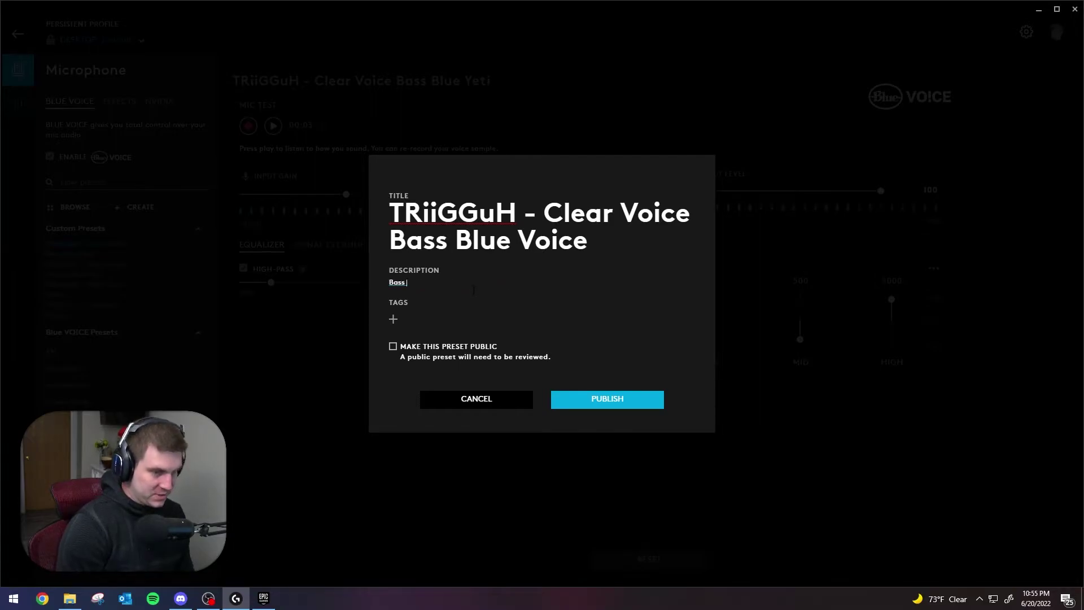
text(bosted for yo)
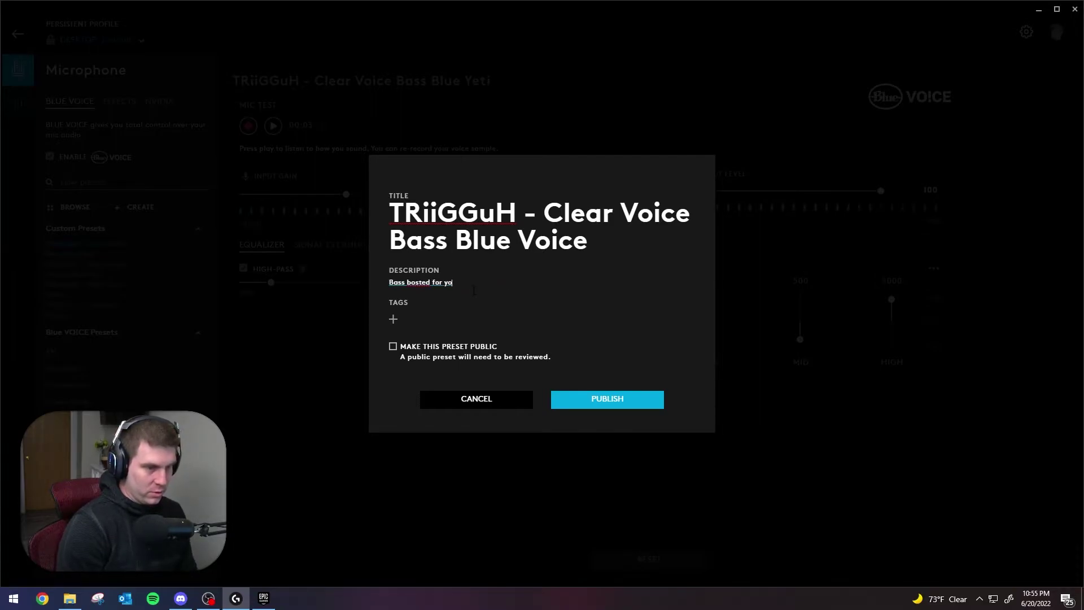
key(BackSpace)
key(BackSpace)
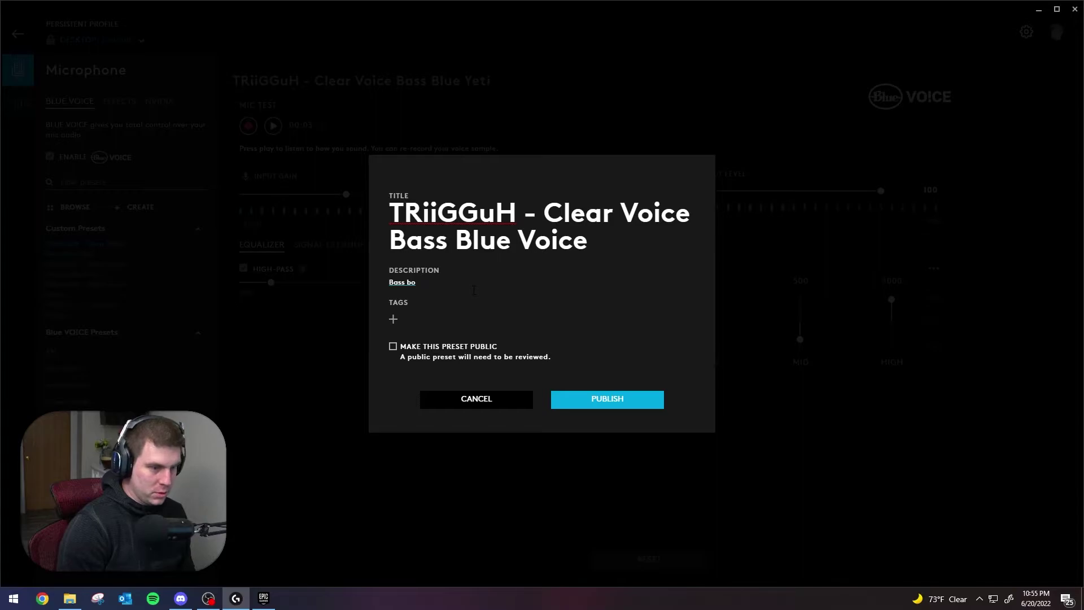
text(osted v)
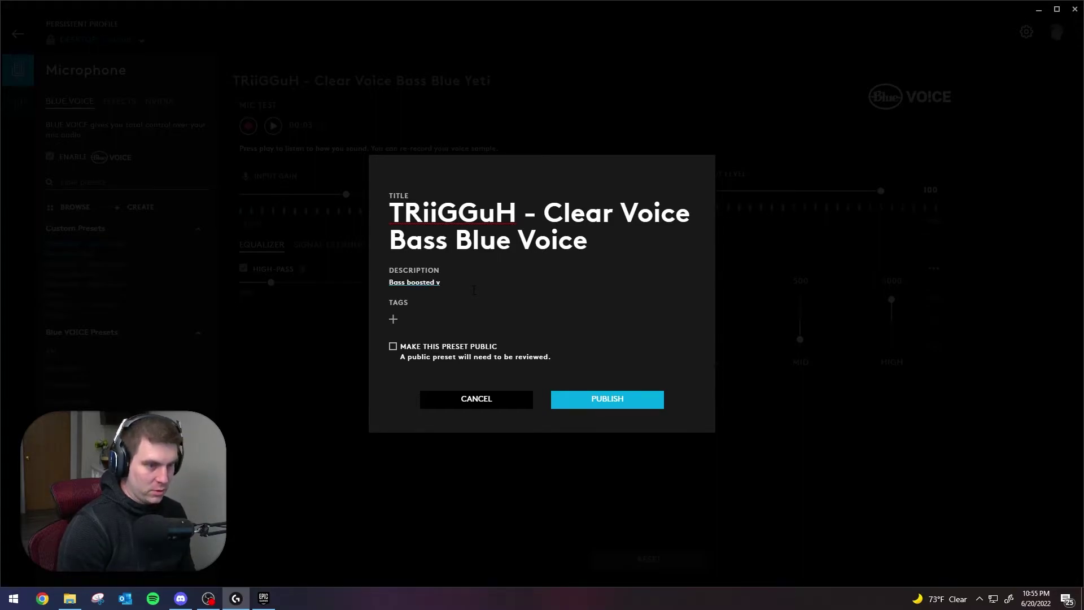
text(cfor youtube)
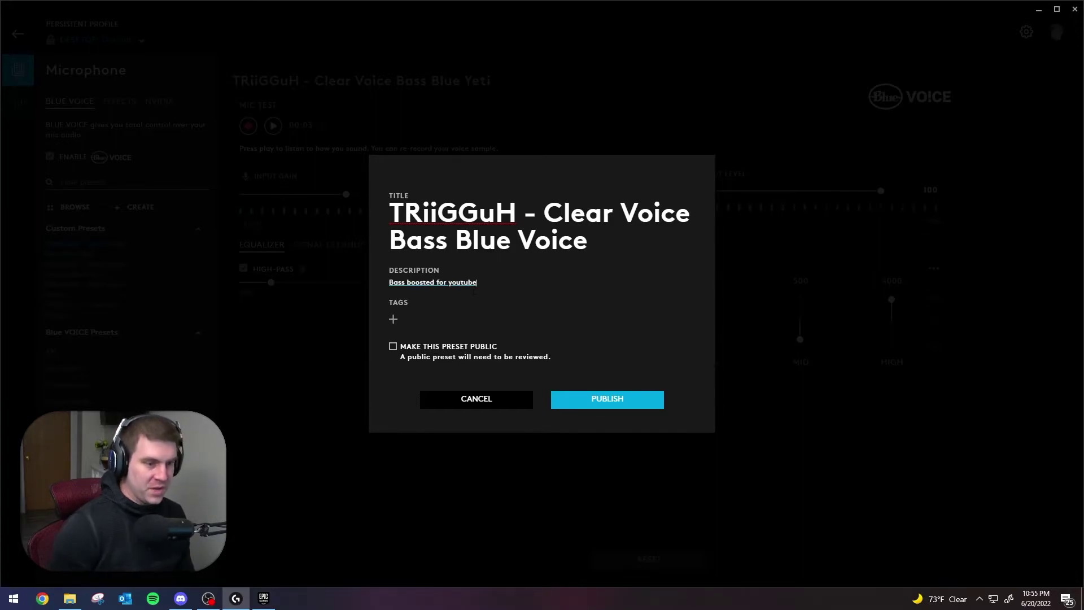
Tag the shared preset with the creator's handle and YETI.
click(394, 320)
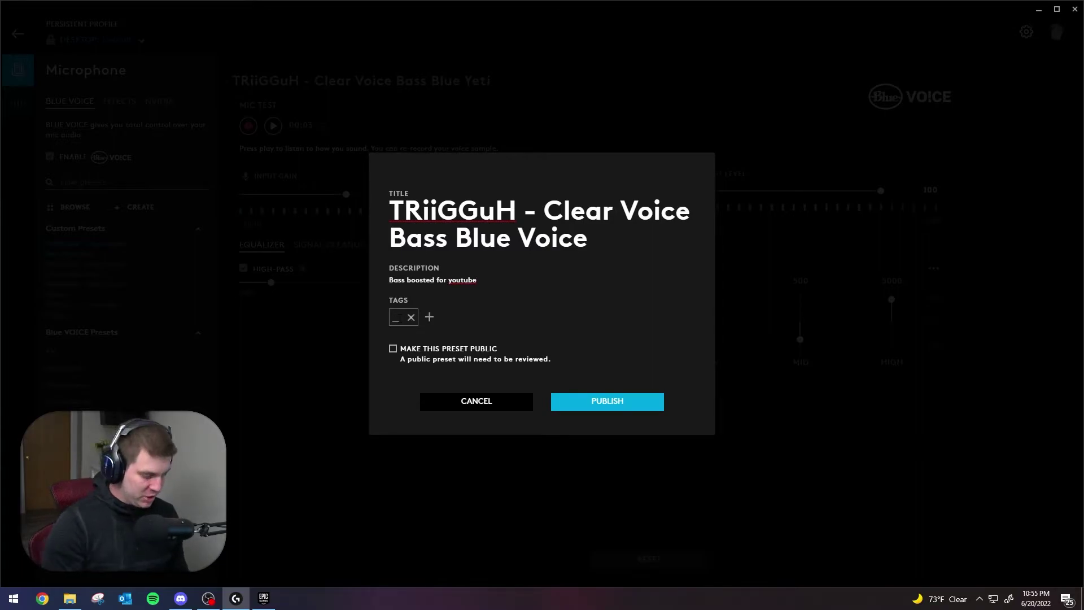
text(TR)
key(BackSpace)
text(Rii)
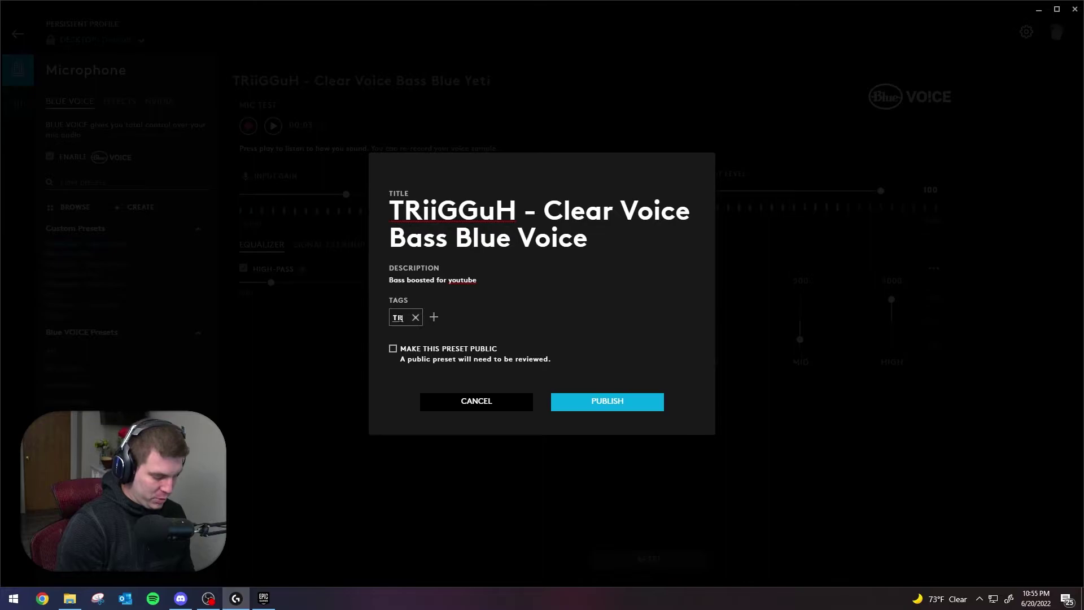
text(GGuH)
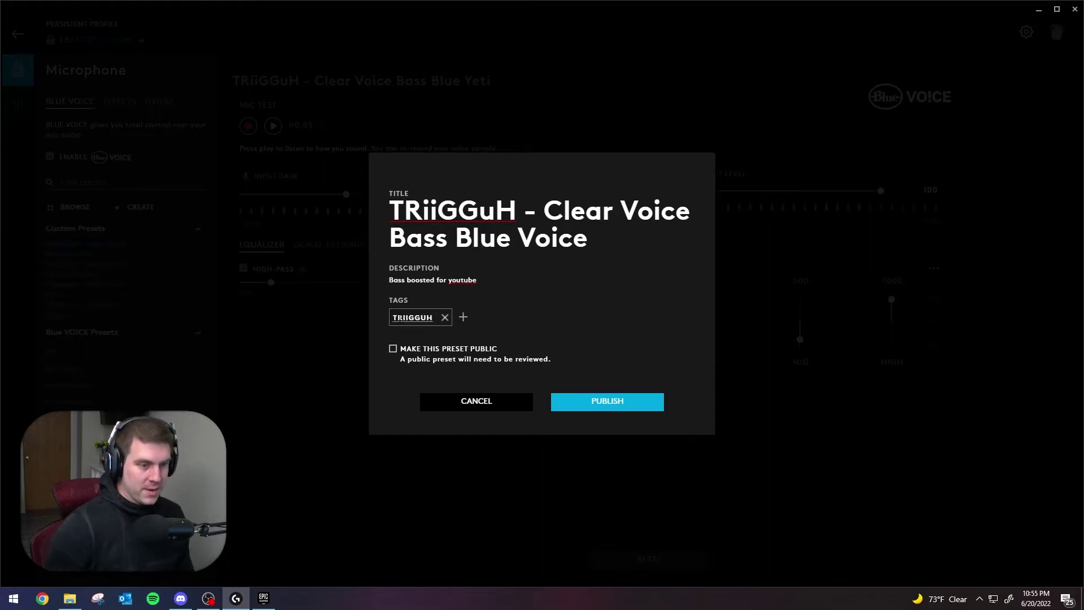
key(Return)
click(463, 317)
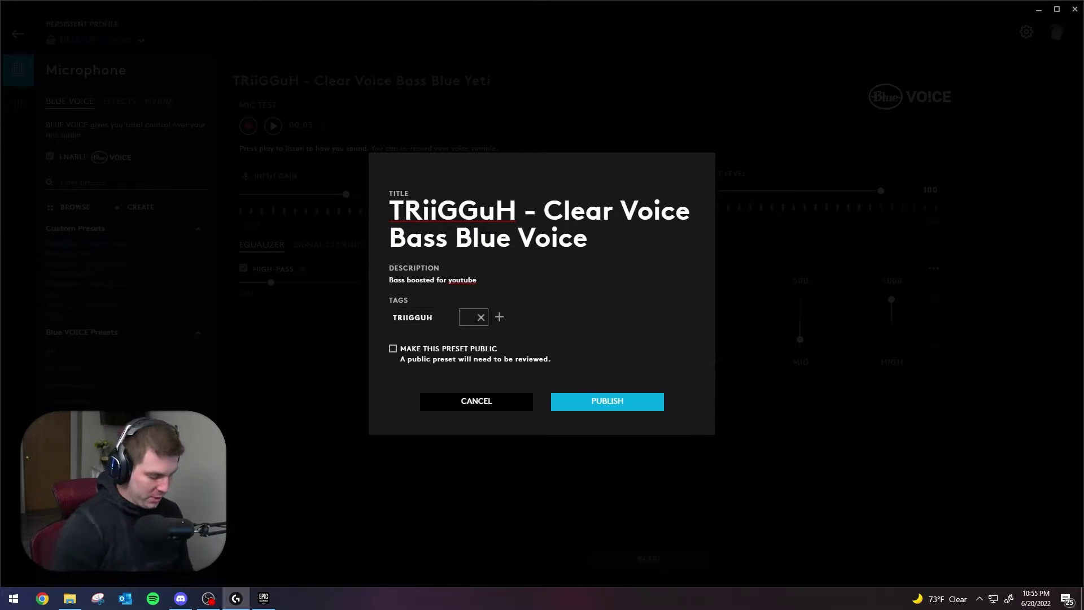
text(YETI)
key(Return)
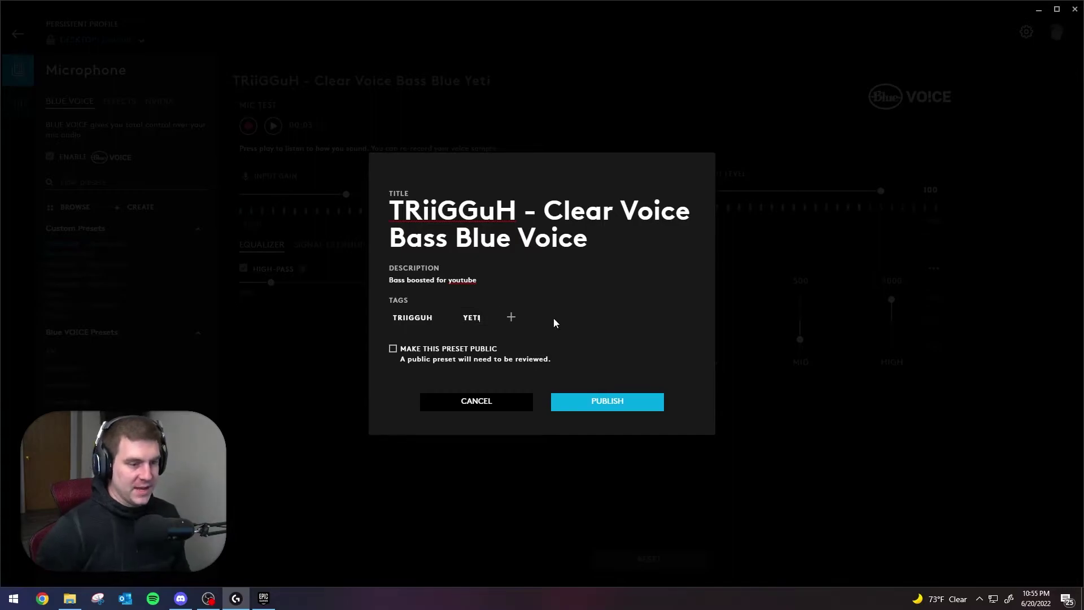
Make the preset public and publish it.
click(393, 350)
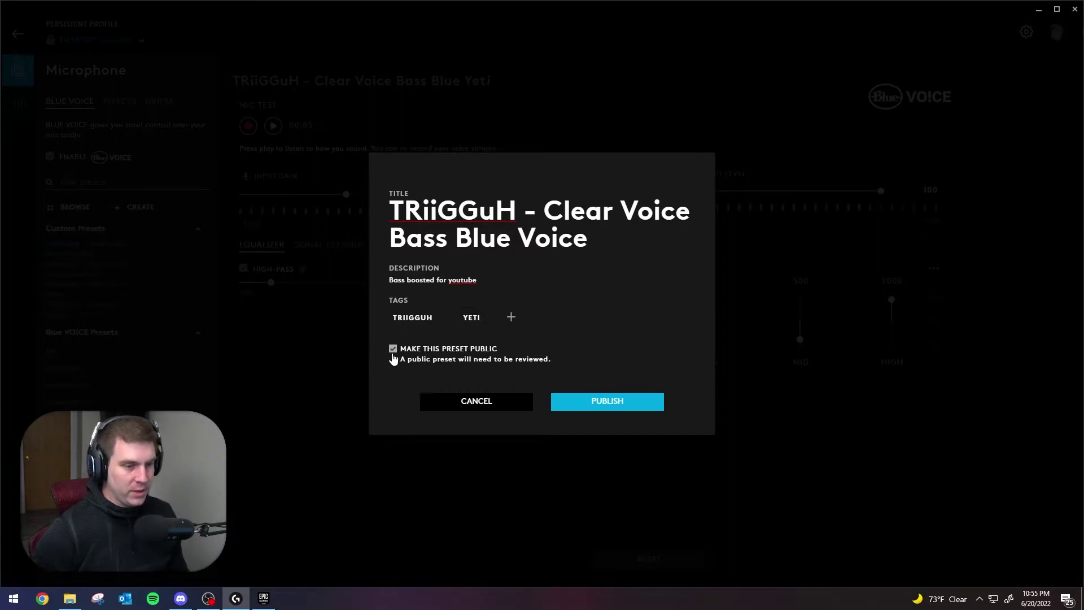
click(585, 404)
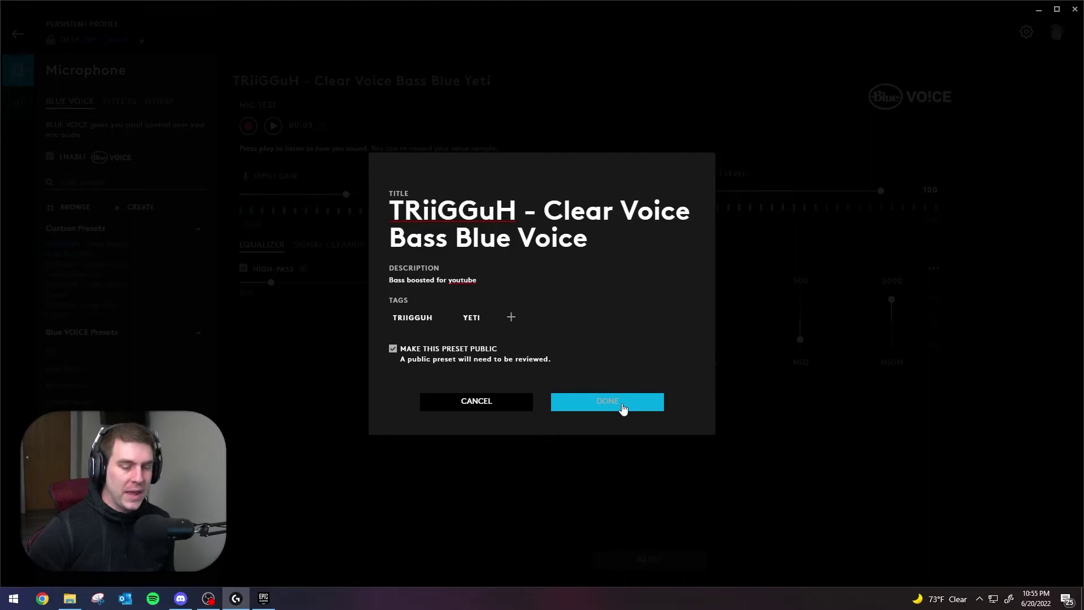
click(622, 404)
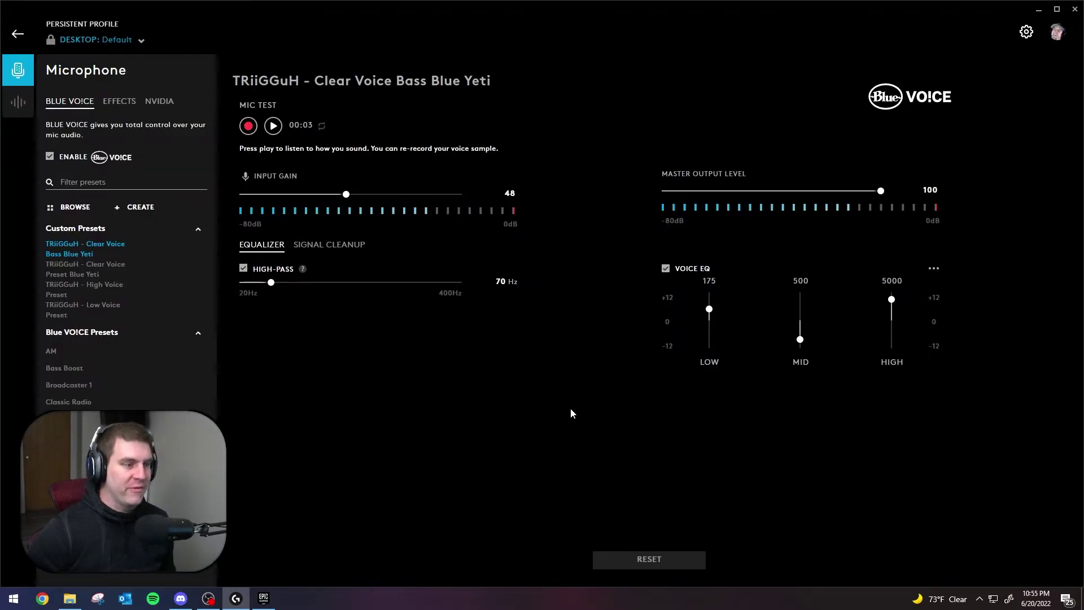
Search the Browse gallery for the creator's username, then return to the microphone settings.
mouse_move(79, 276)
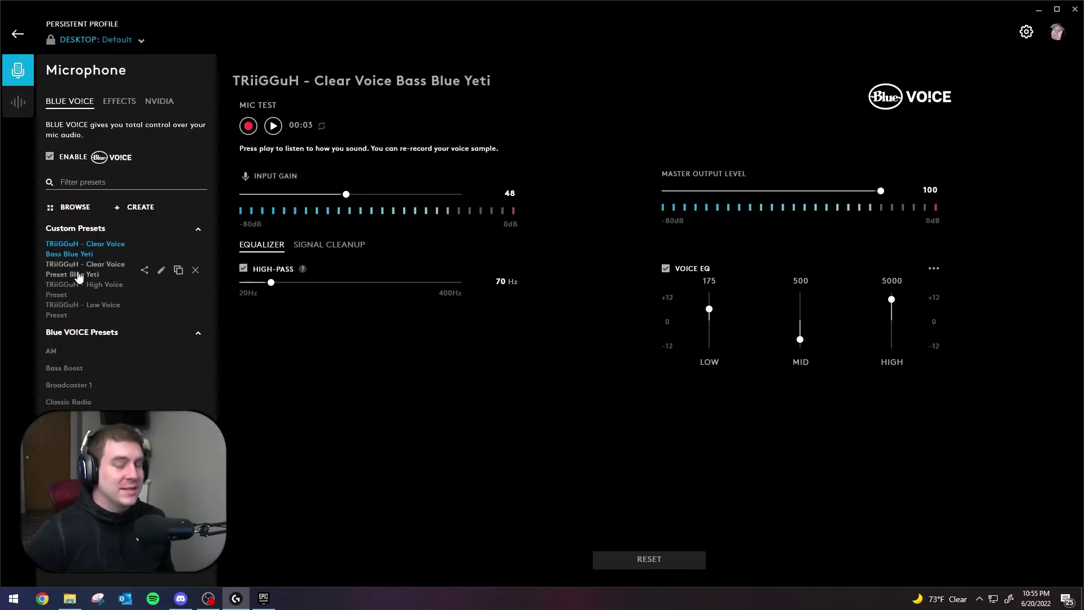
click(78, 210)
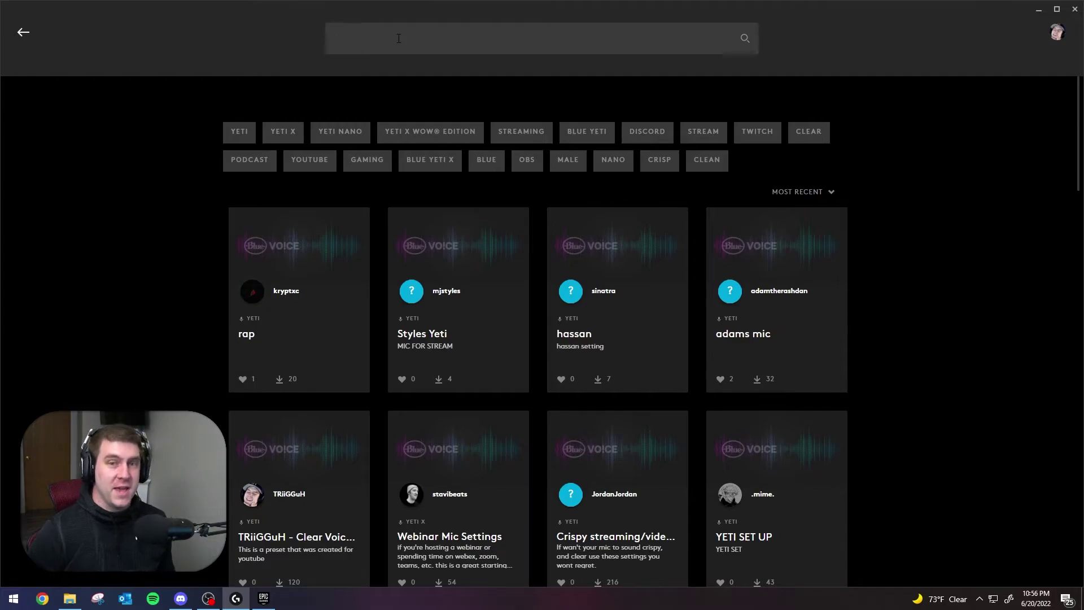
click(398, 38)
text(T)
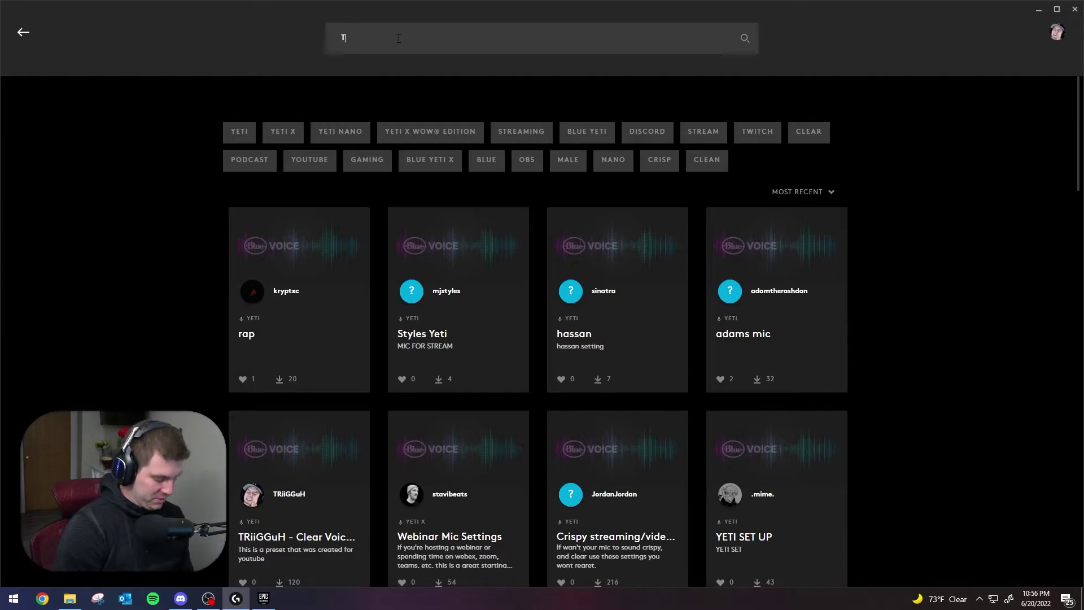
text(RiiGGuH)
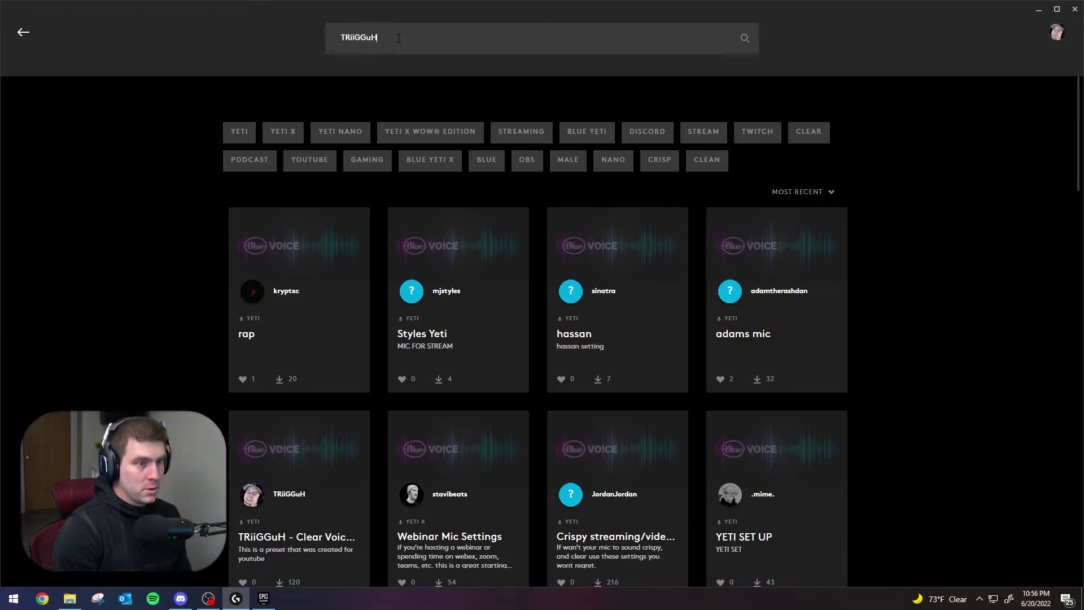
key(Return)
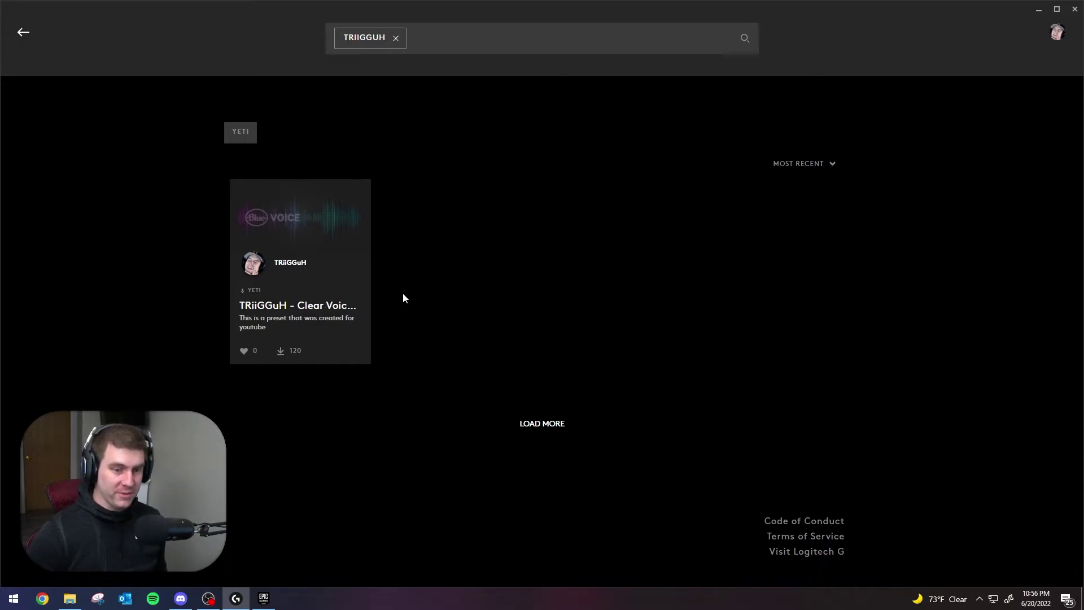
click(20, 34)
click(103, 275)
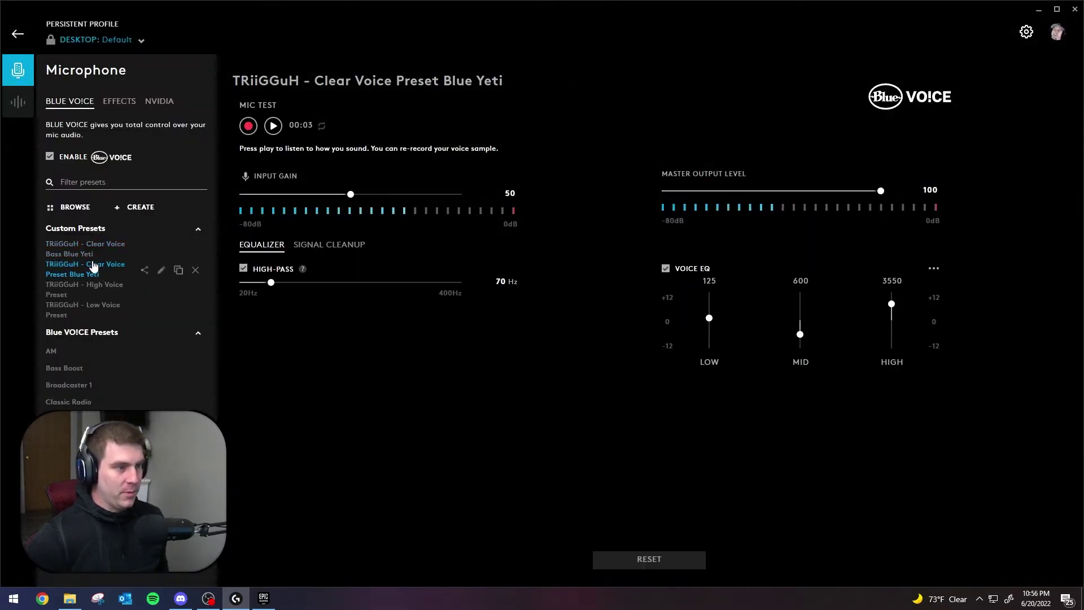
click(79, 209)
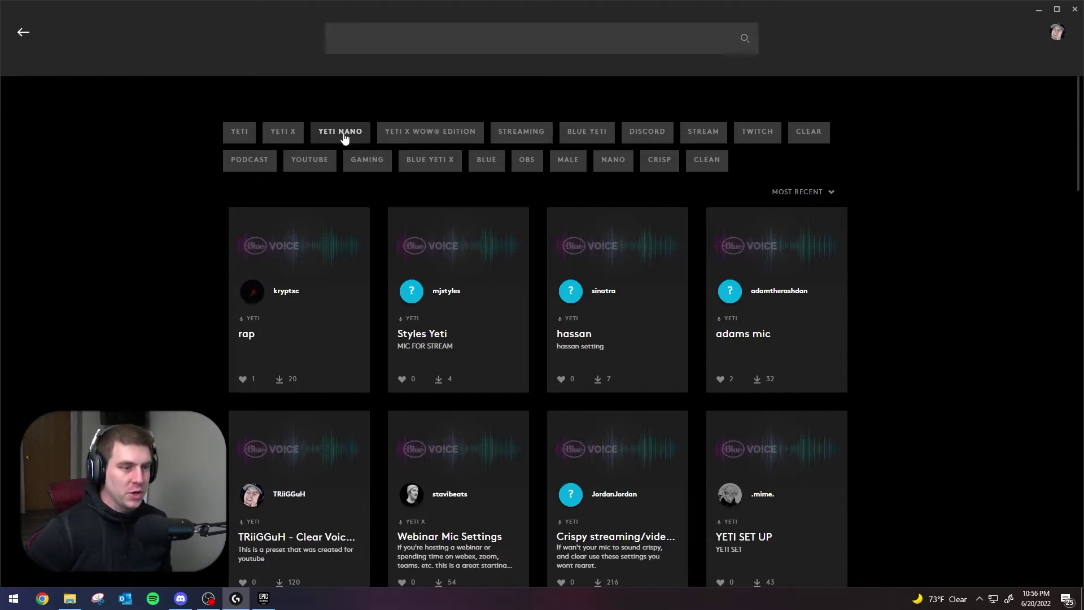
click(344, 135)
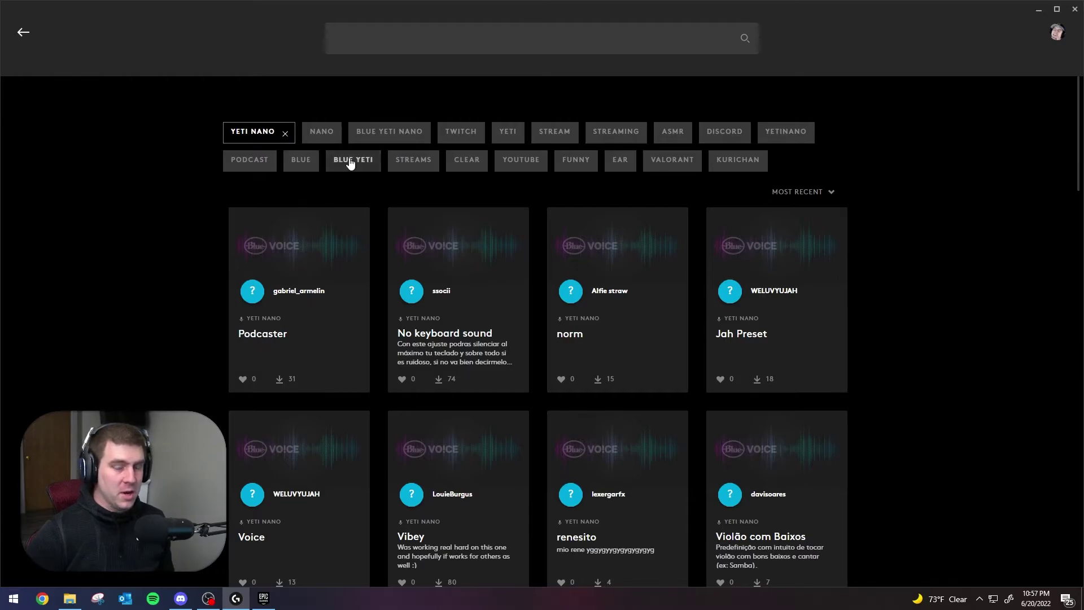
click(23, 32)
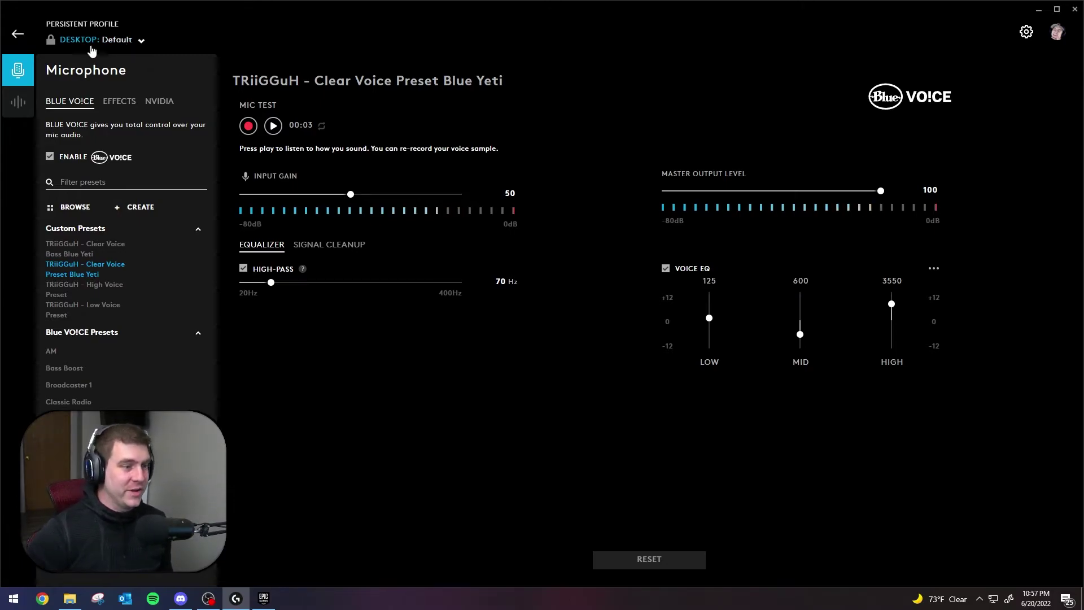
Load Clear Voice Bass, Clear Voice Preset, High Voice Preset, then Low Voice Preset in turn.
mouse_move(80, 254)
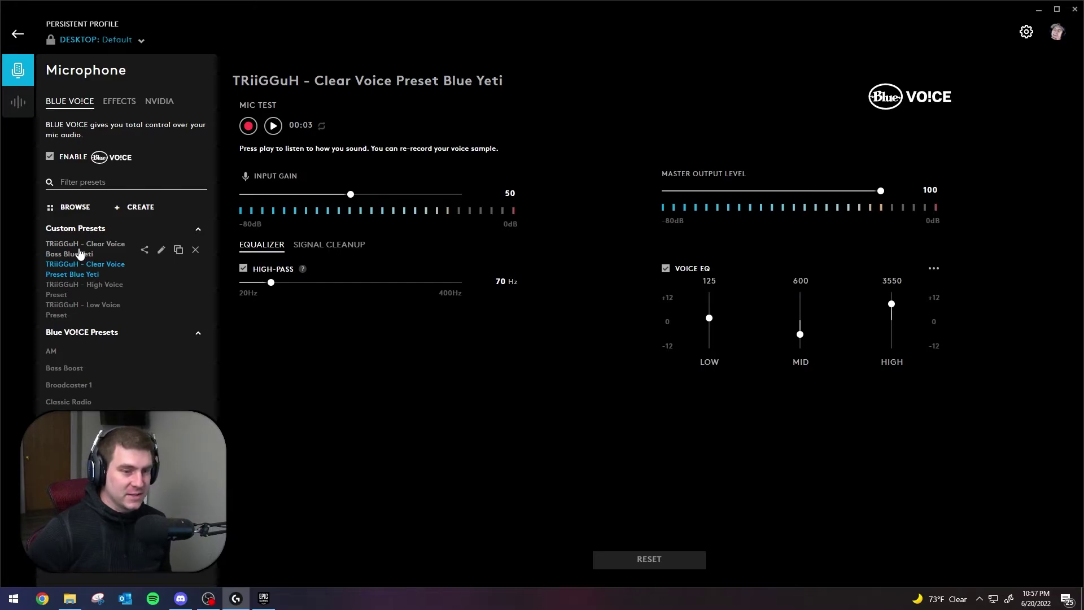
click(80, 254)
mouse_move(304, 276)
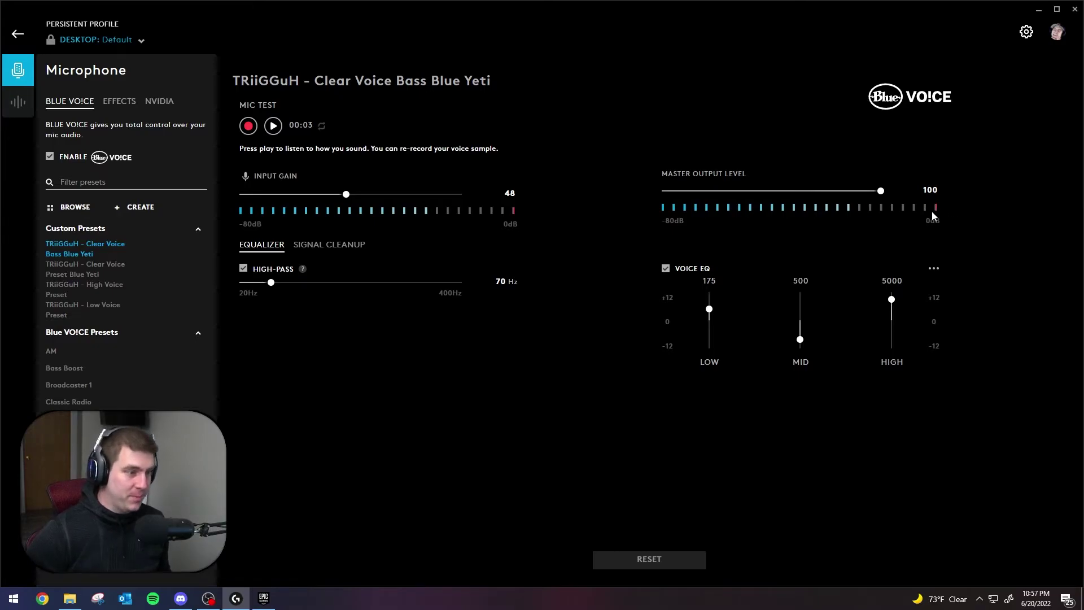
click(92, 273)
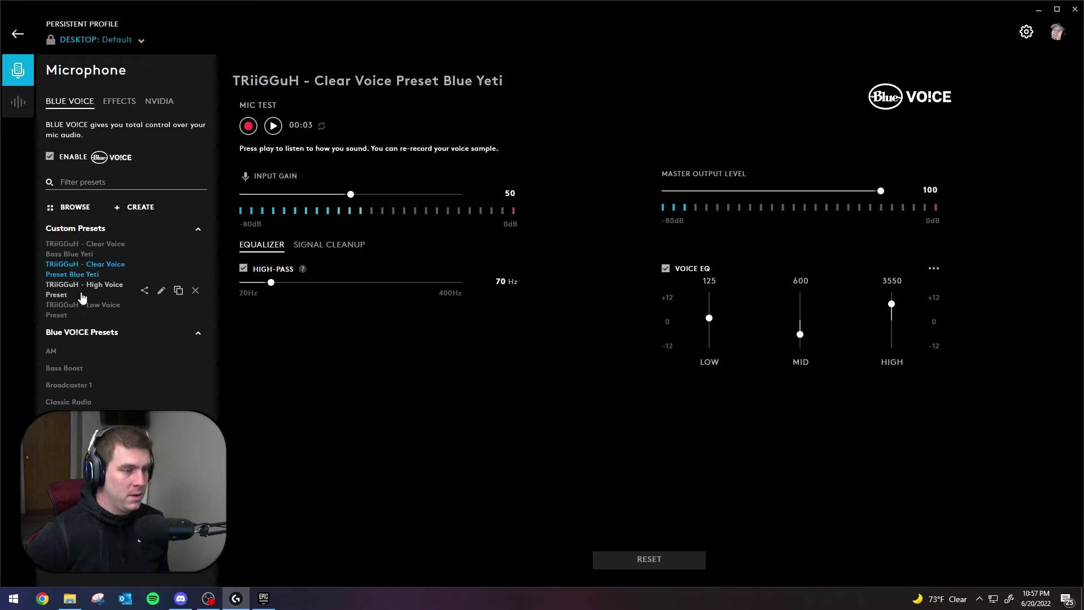
click(82, 289)
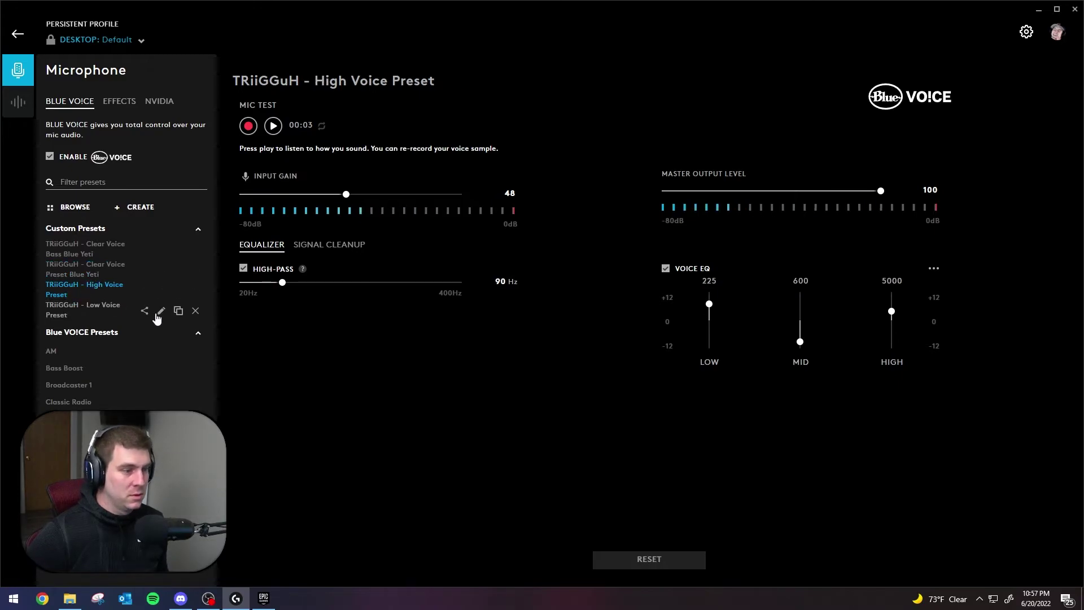
click(68, 310)
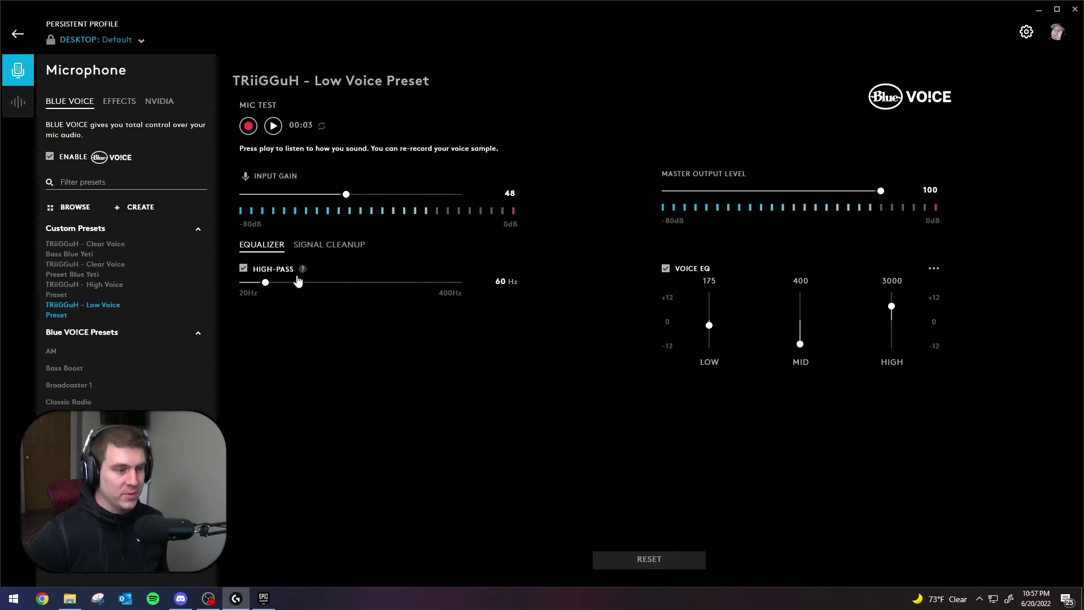
Set the Low Voice Preset's low-band EQ width to 1 Q.
click(934, 270)
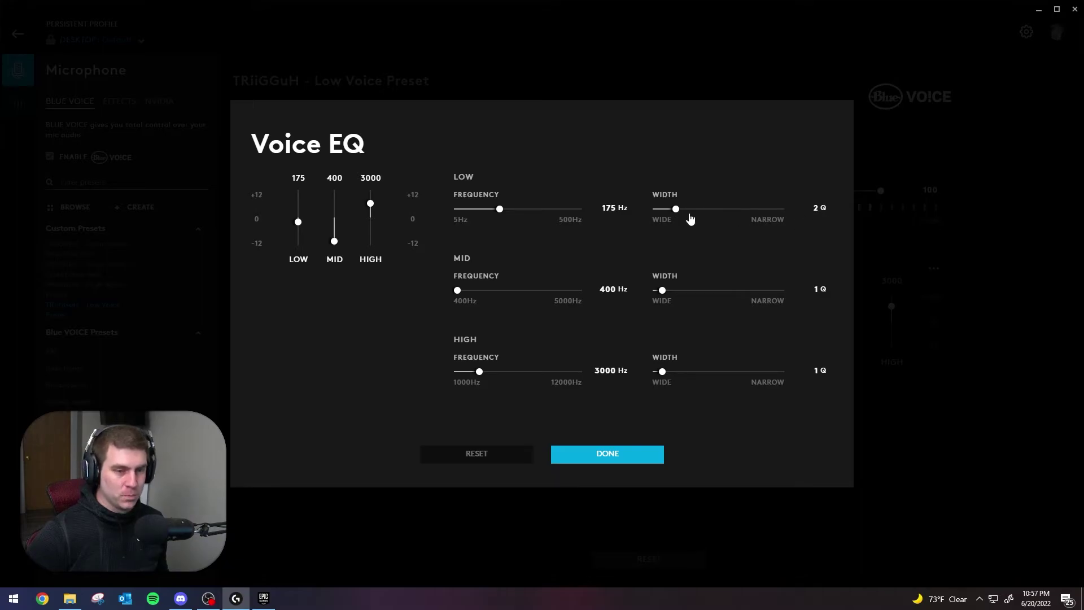
drag(677, 210, 667, 212)
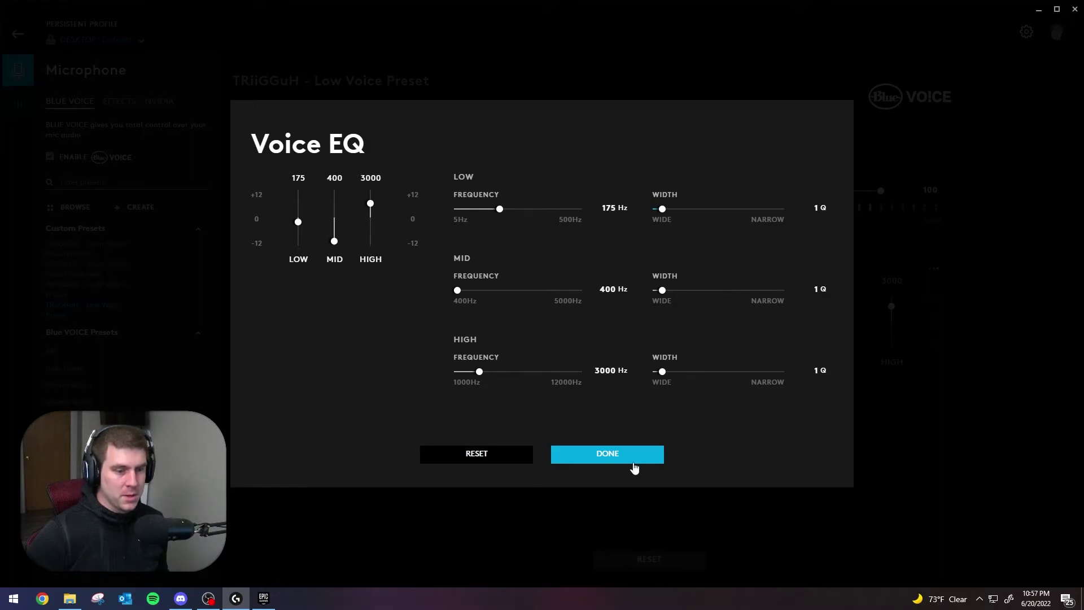
click(607, 454)
Inspect the detailed Voice EQ of the High Voice and Clear Voice Preset Blue Yeti presets.
click(125, 293)
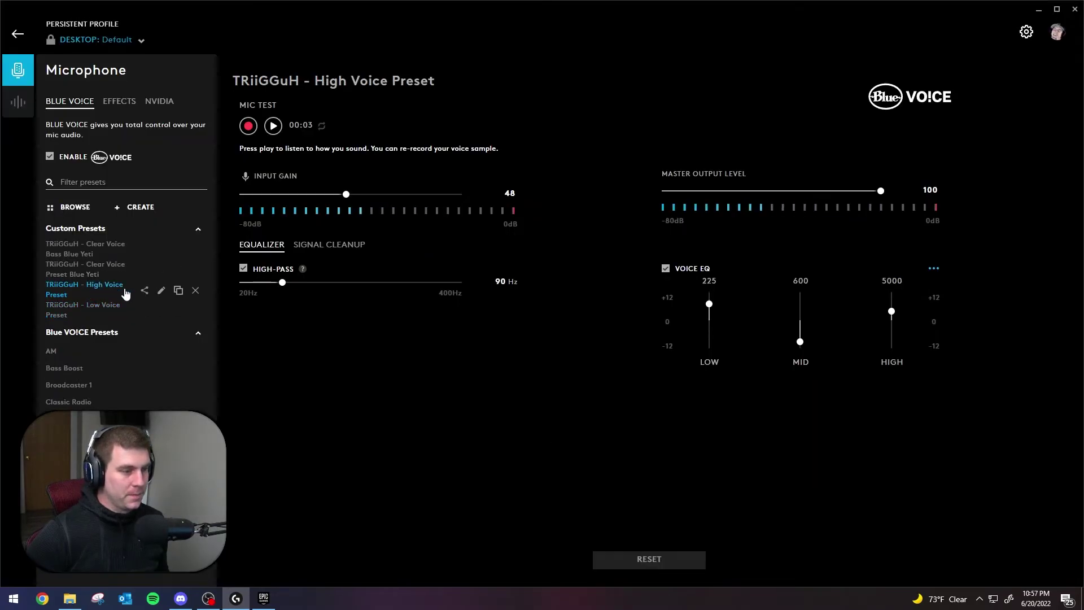
click(932, 270)
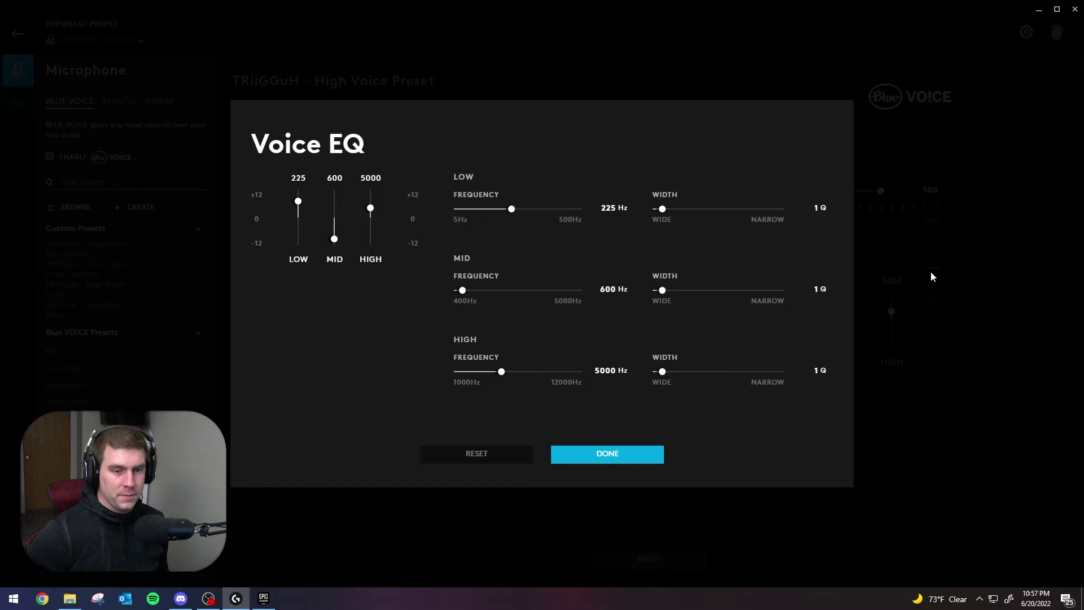
click(611, 455)
click(72, 269)
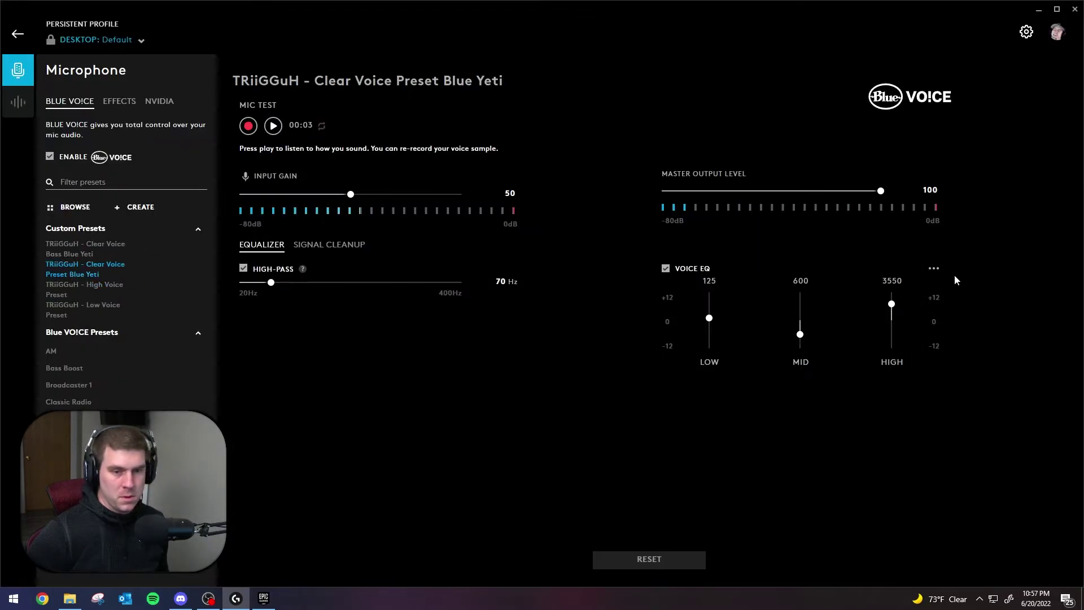
click(936, 268)
click(615, 458)
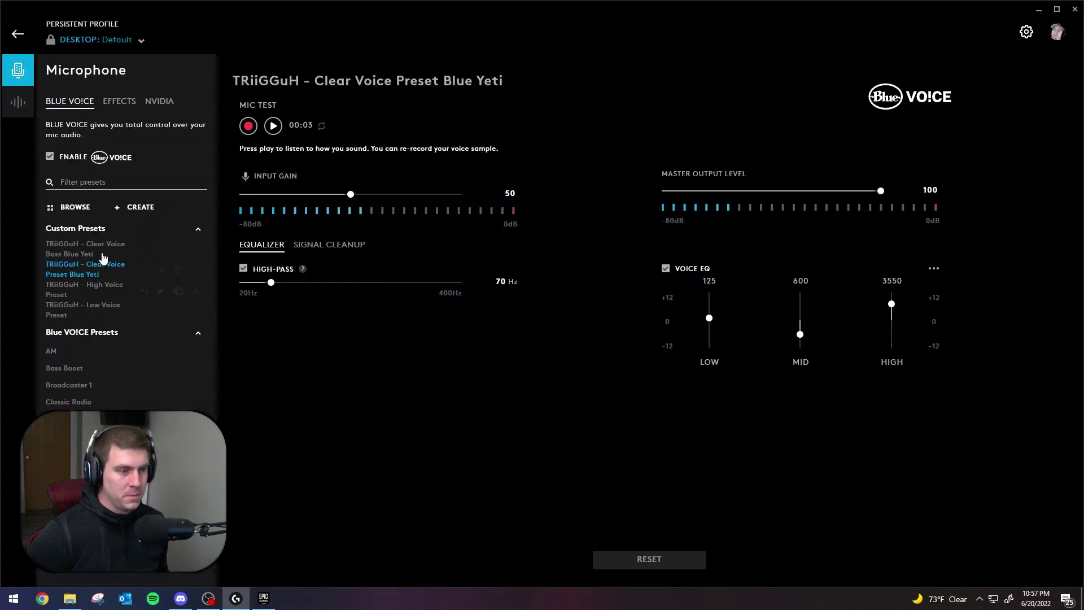
Set Clear Voice Bass Blue Yeti's mid-band width to 1 Q, then reload Clear Voice Preset Blue Yeti.
click(73, 249)
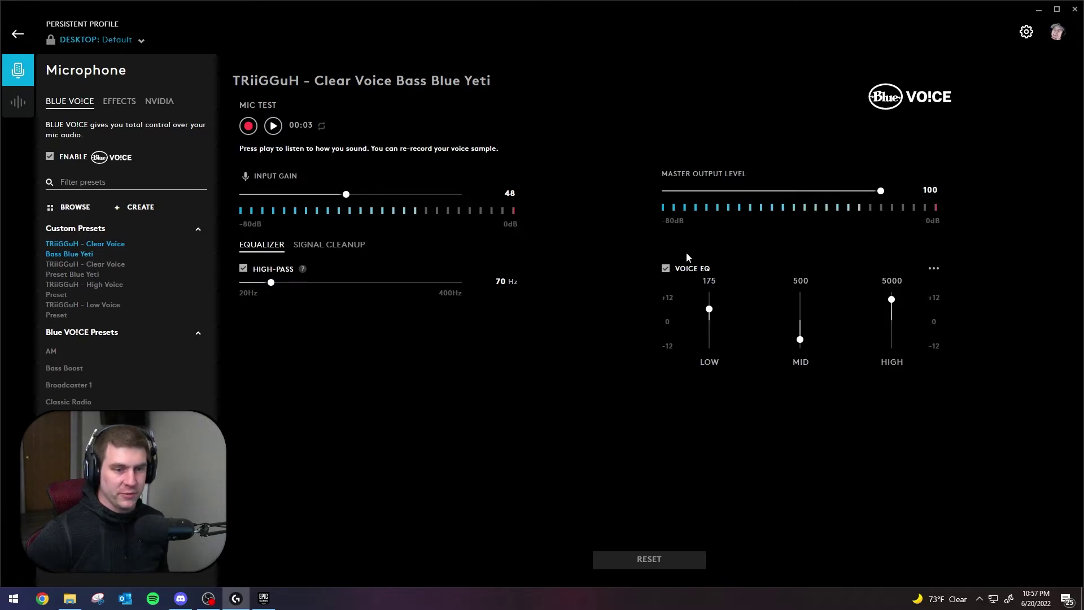
click(933, 270)
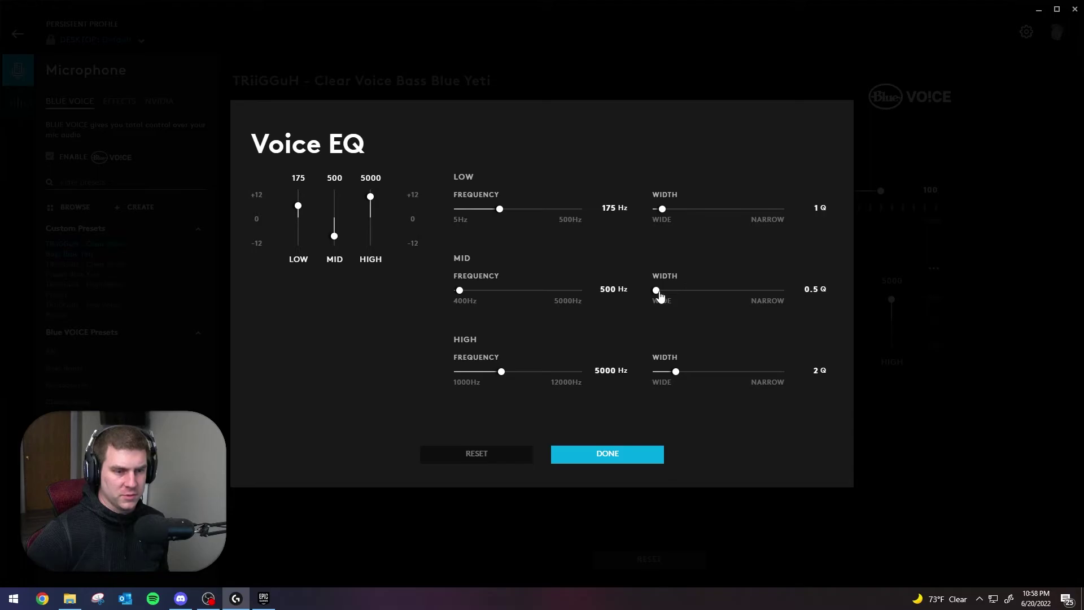
drag(656, 291, 662, 290)
click(625, 460)
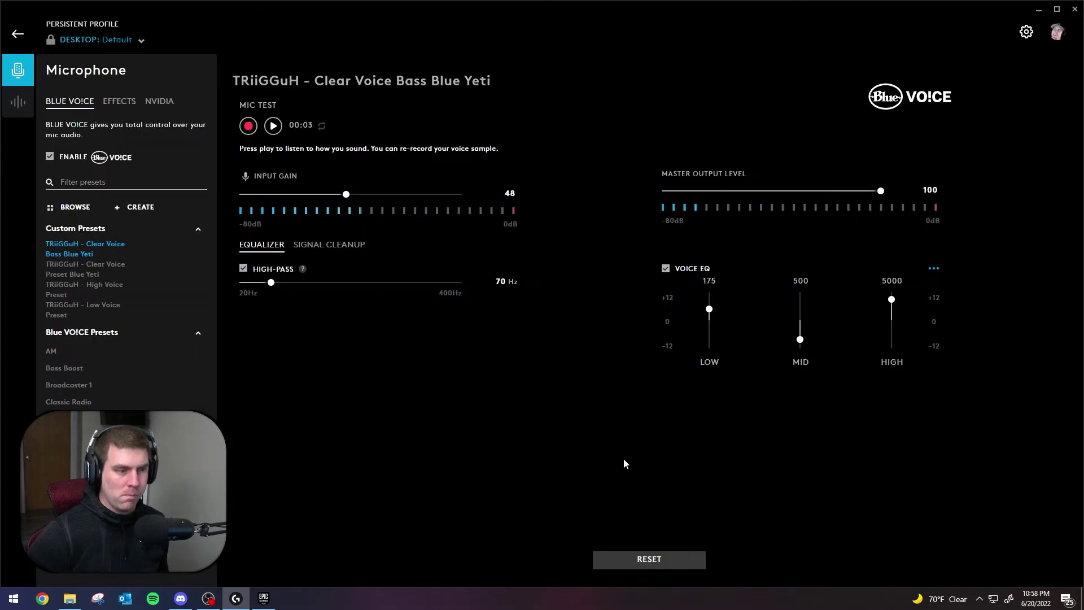
click(78, 278)
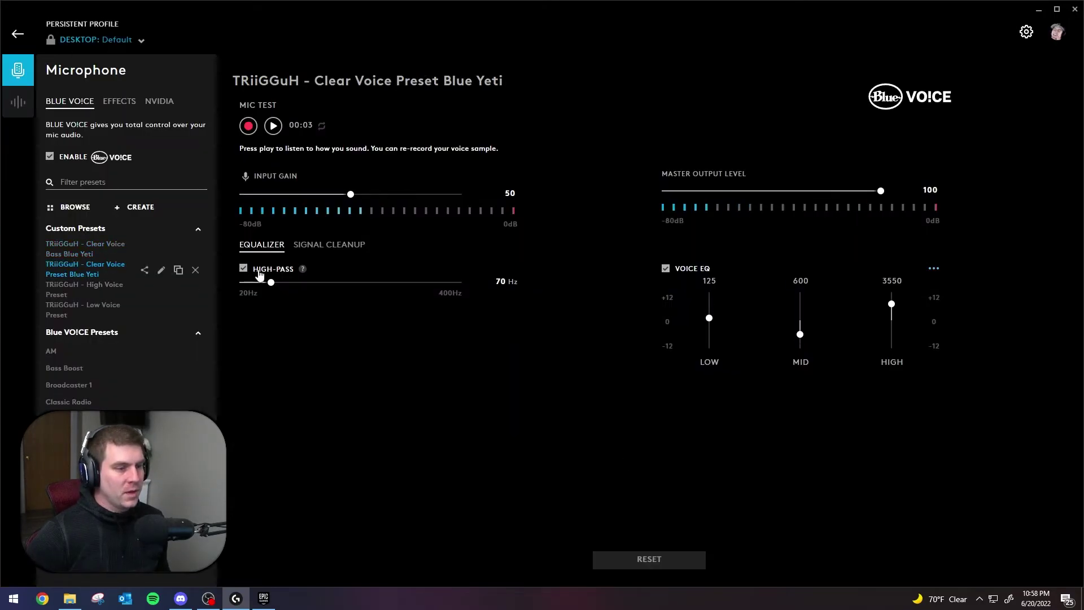
Show signal cleanup: noise reduction 15 dB, gate -25 dB, compressor -16 dB, limiter 6 dB.
click(330, 247)
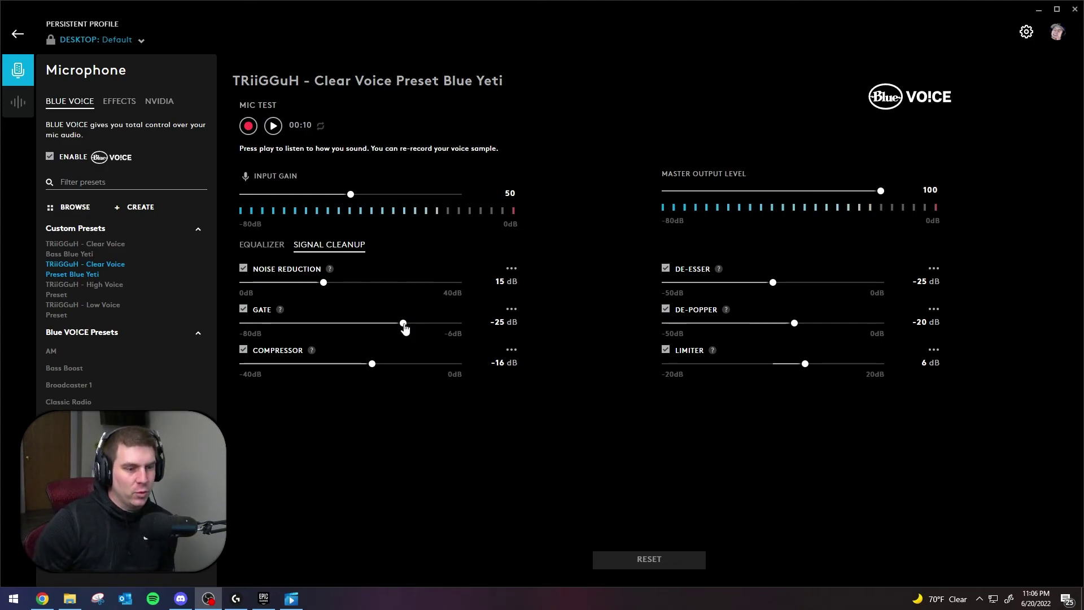
click(404, 327)
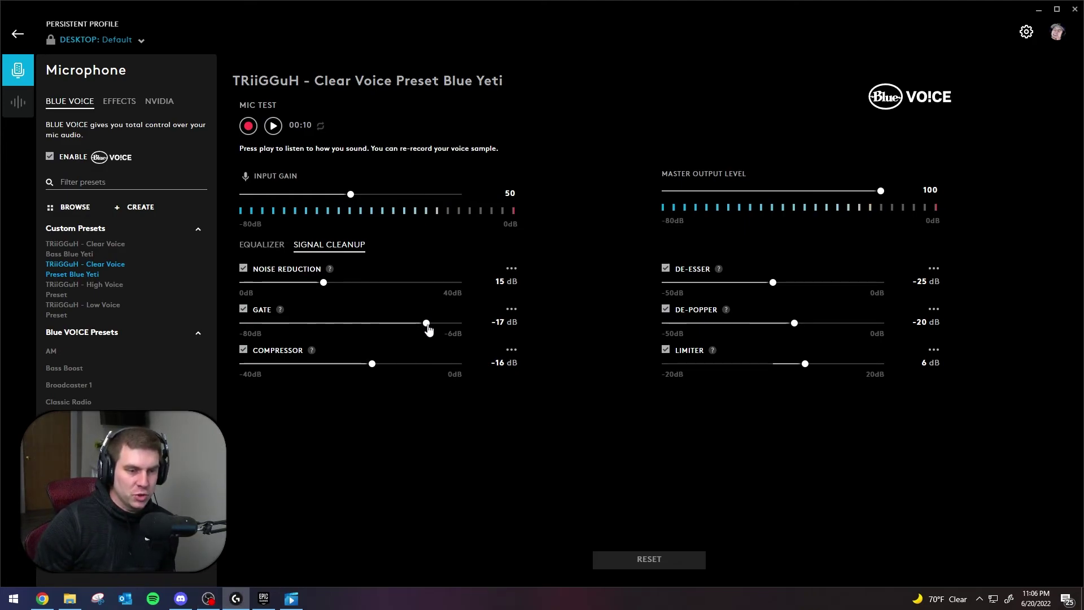
drag(428, 330, 478, 323)
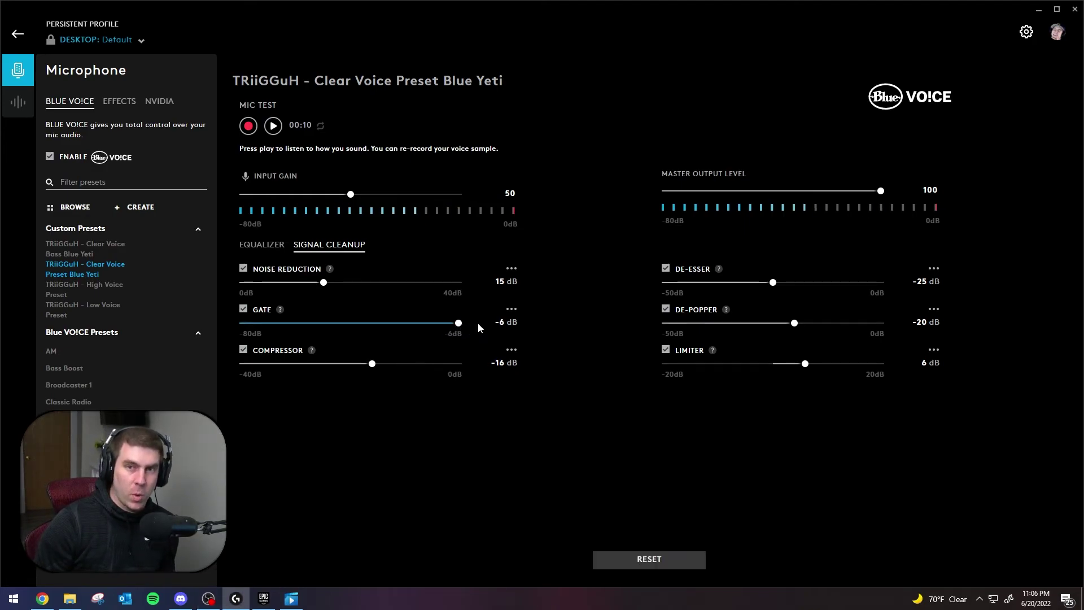
drag(459, 327, 404, 326)
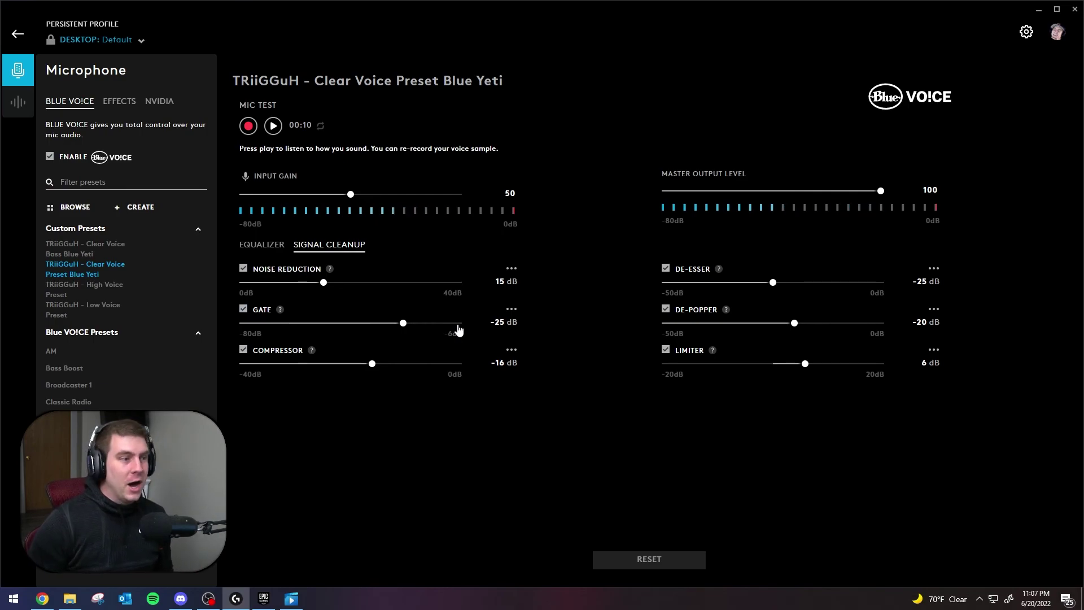
Open the shared preset gallery, sorted by most recent with tag filters like YETI and STREAMING.
click(76, 208)
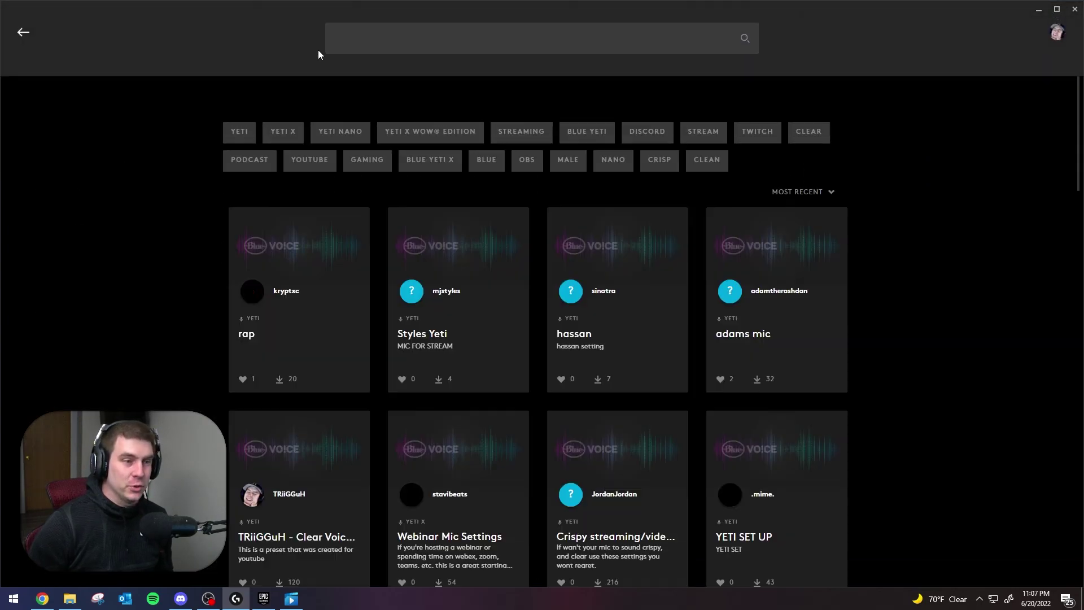